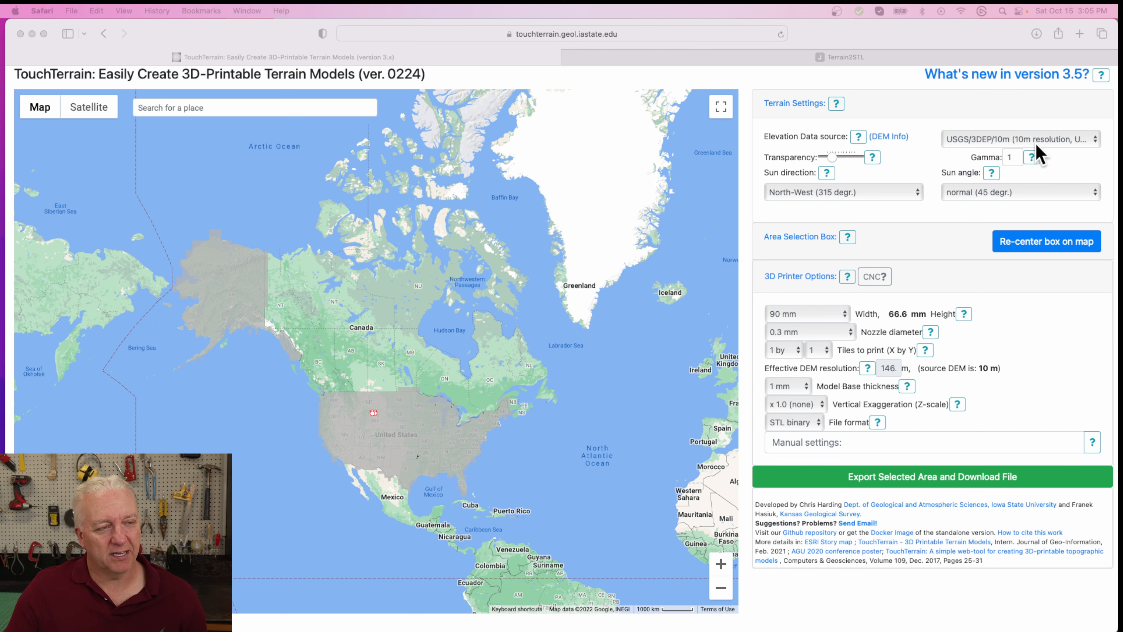
Set the elevation data source to NRCan/CDEM (20+m resolution, Canada only) and centre the map on Nova Scotia and New Brunswick.
left_click(1076, 146)
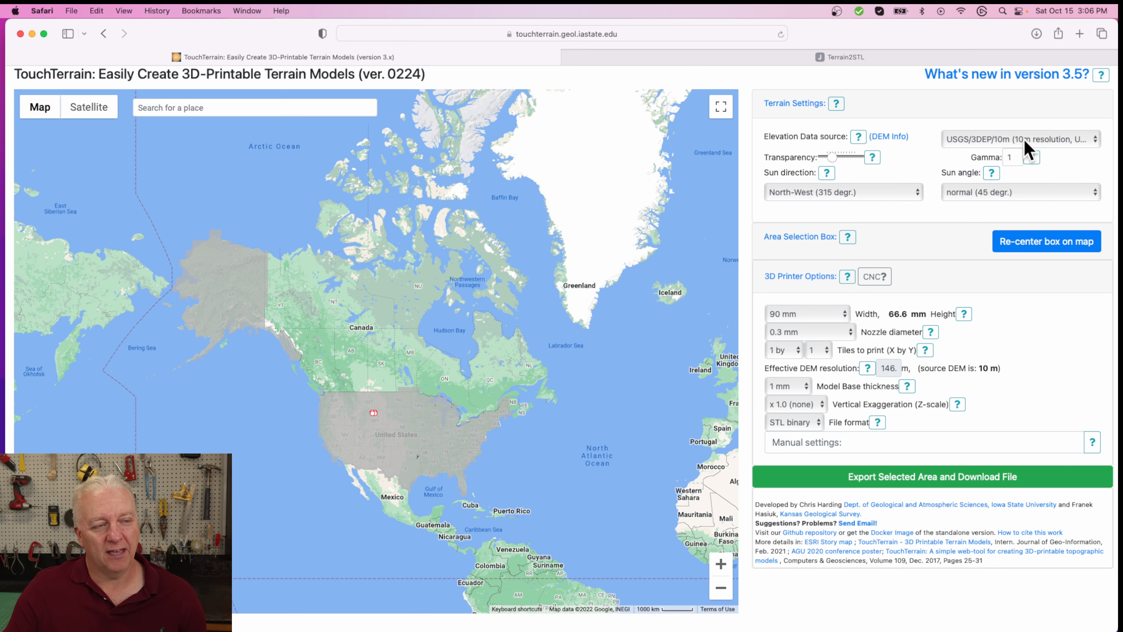
left_click(998, 139)
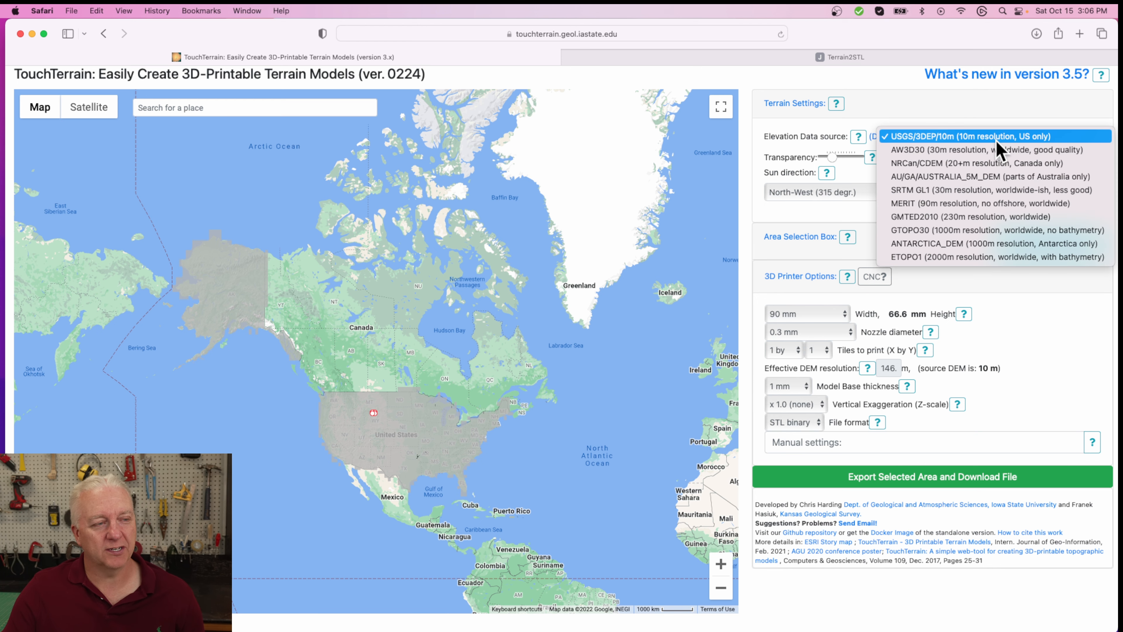
left_click(964, 163)
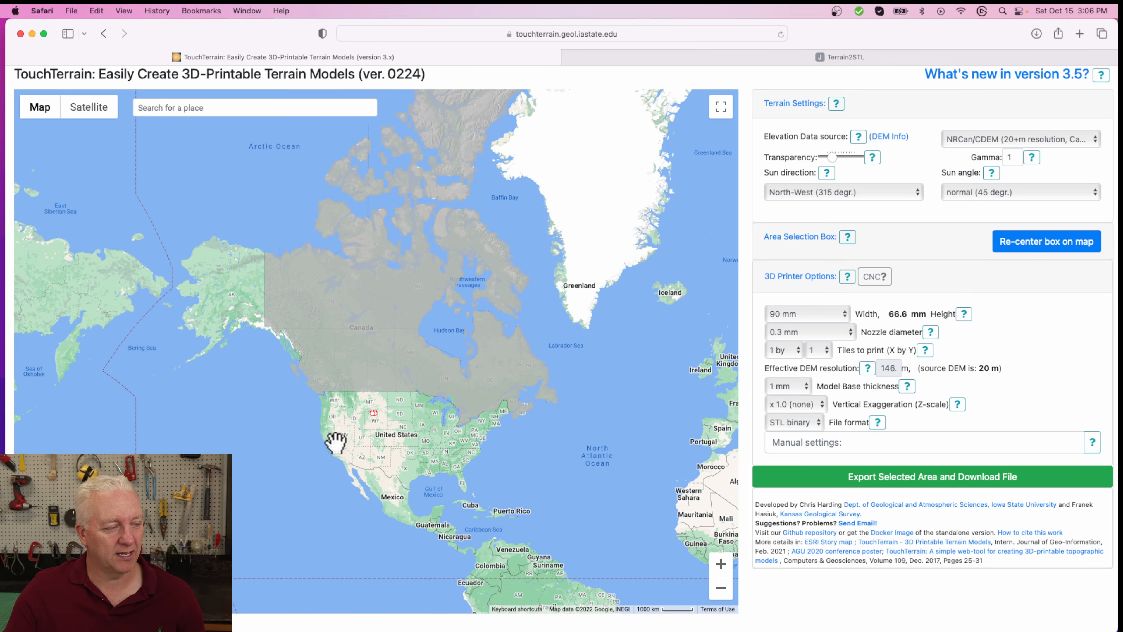
scroll(515, 409, "up", 5)
scroll(596, 427, "up", 3)
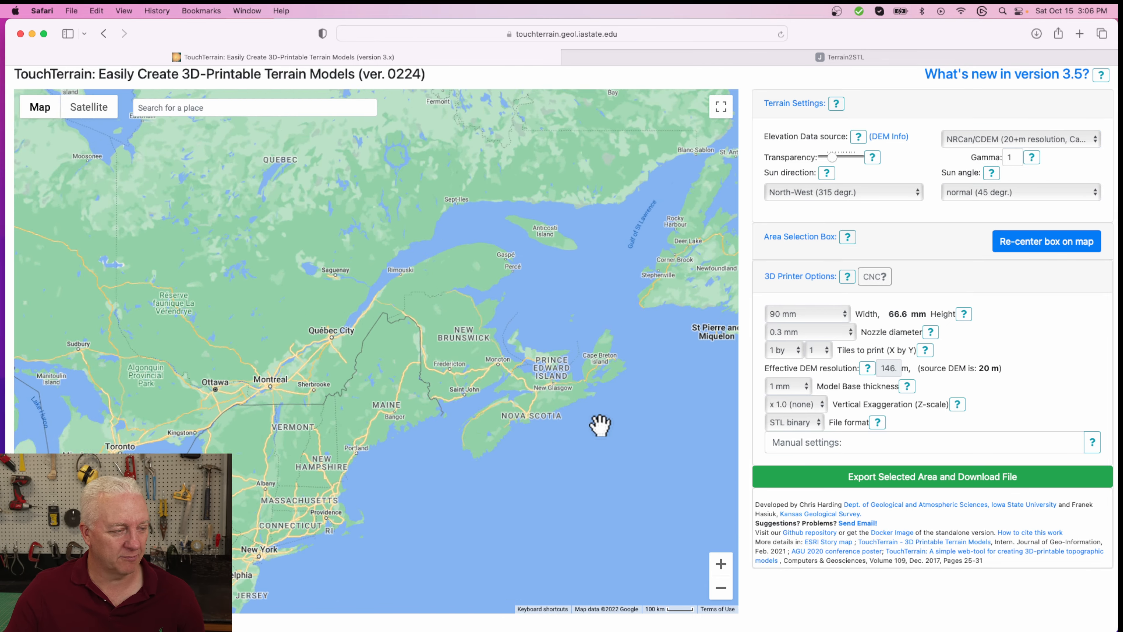
left_click_drag(597, 427, 497, 502)
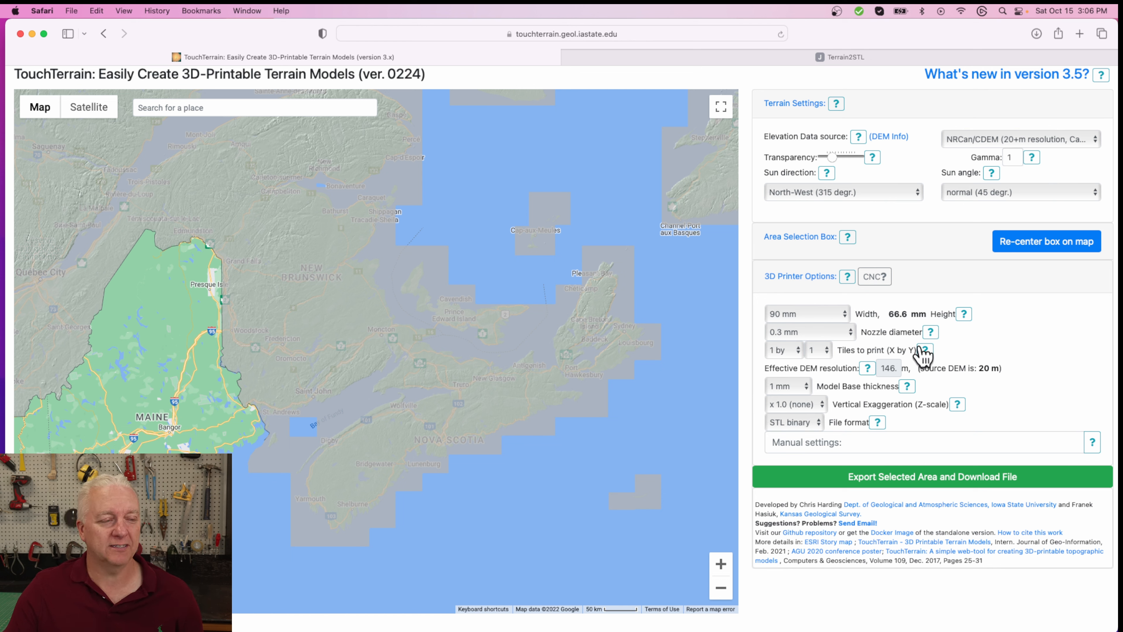
Set the model width to CNC large size in the 3D printer options.
left_click(819, 315)
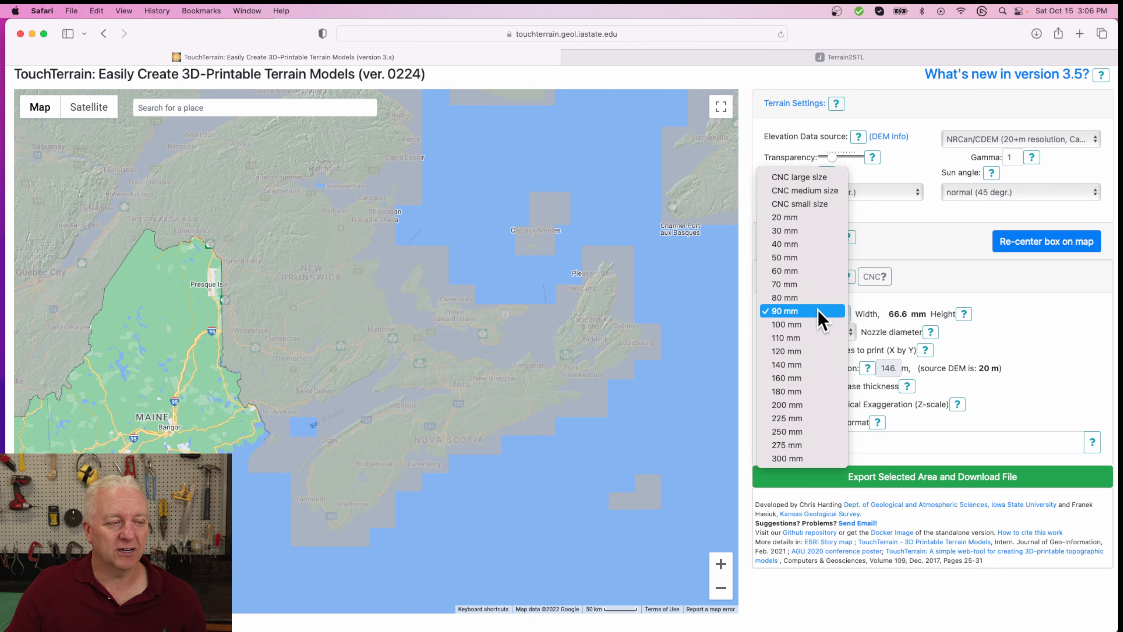
left_click(729, 316)
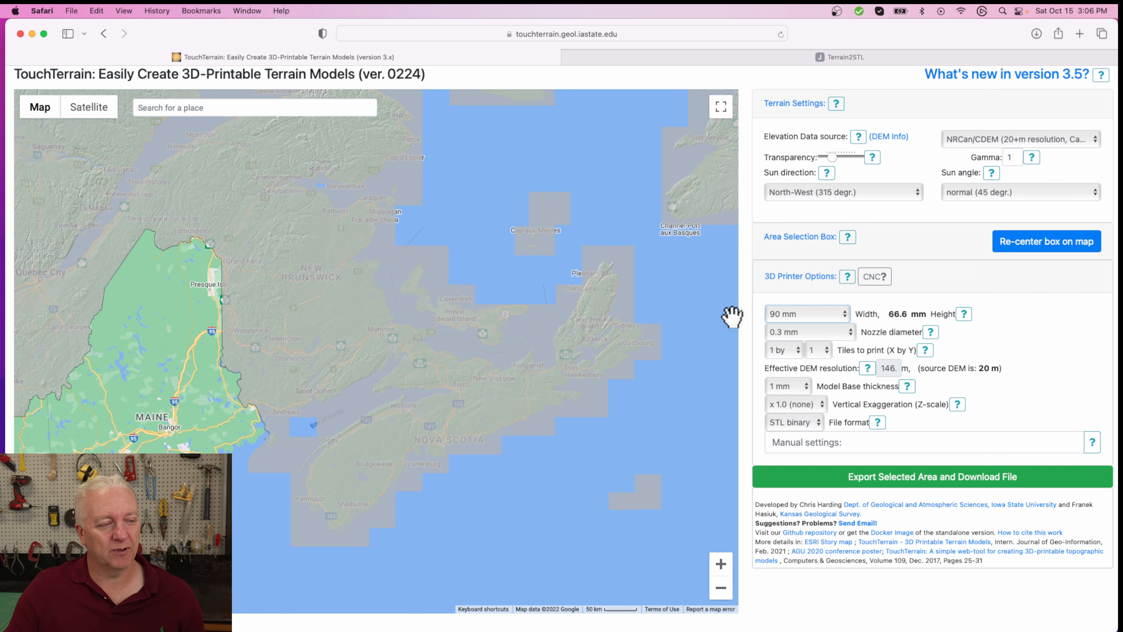
left_click(823, 316)
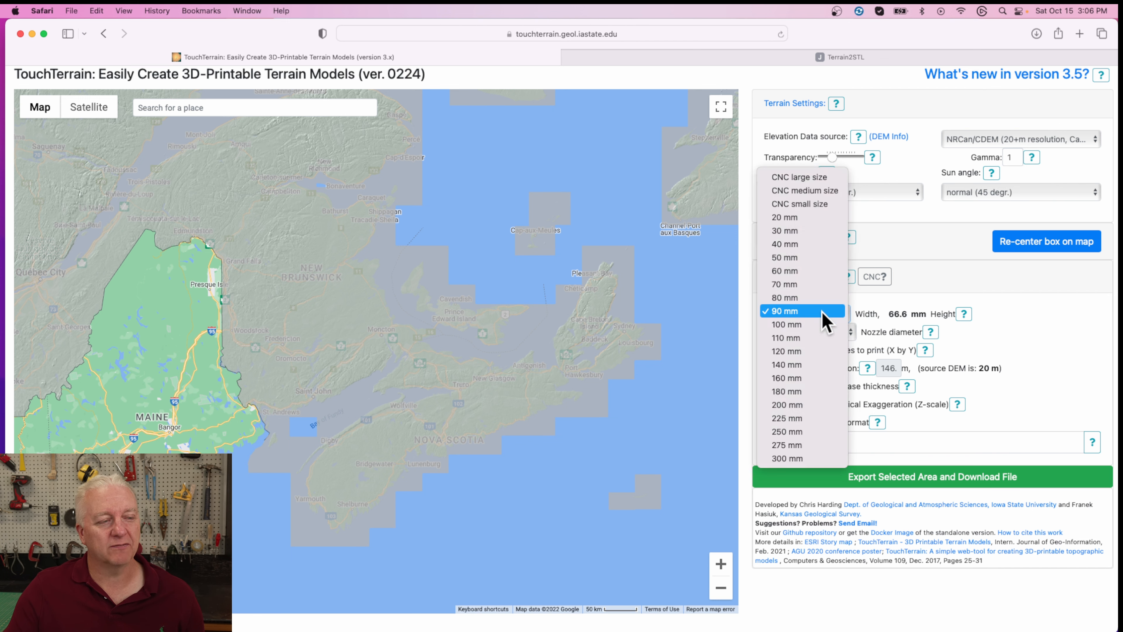
left_click(800, 178)
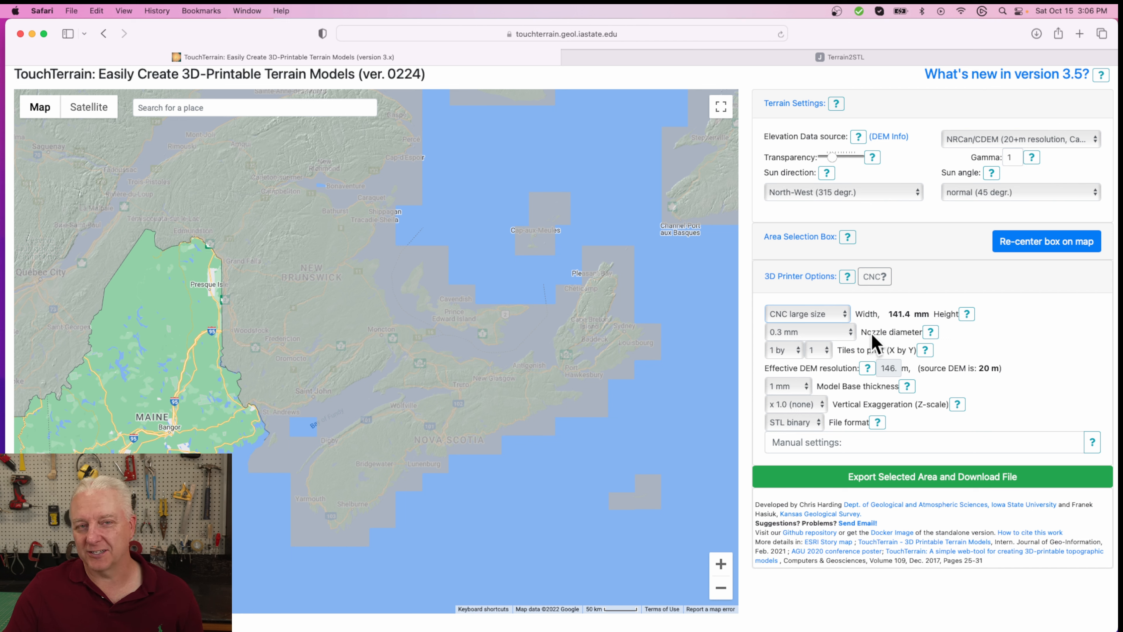
Set the nozzle diameter to CNC high detail and the model base thickness to 5 mm.
left_click(845, 339)
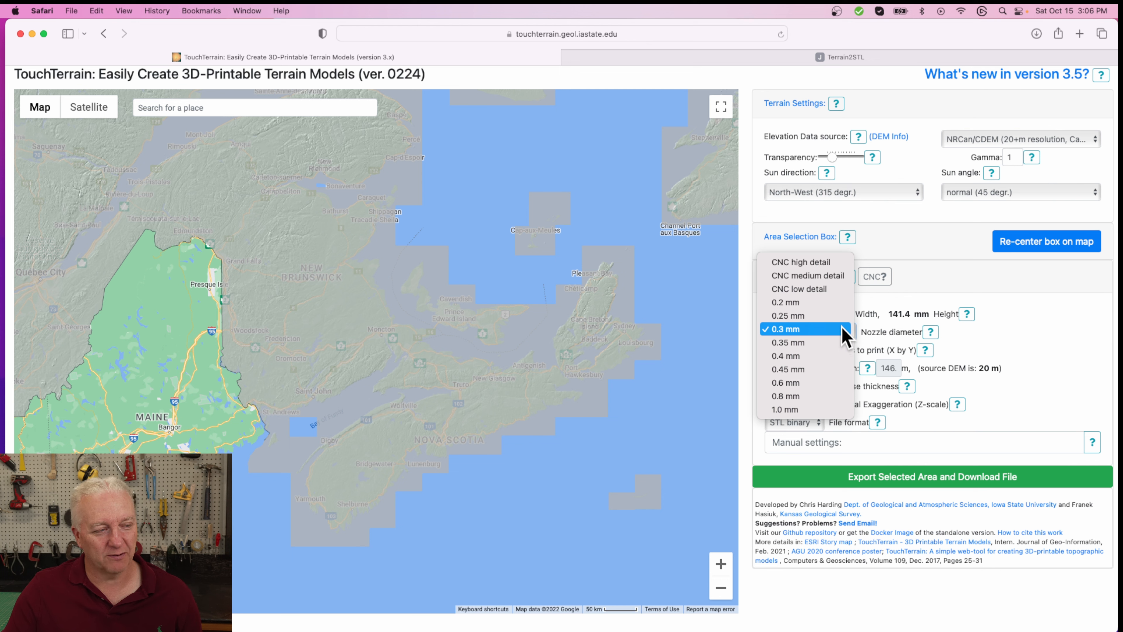
left_click(812, 264)
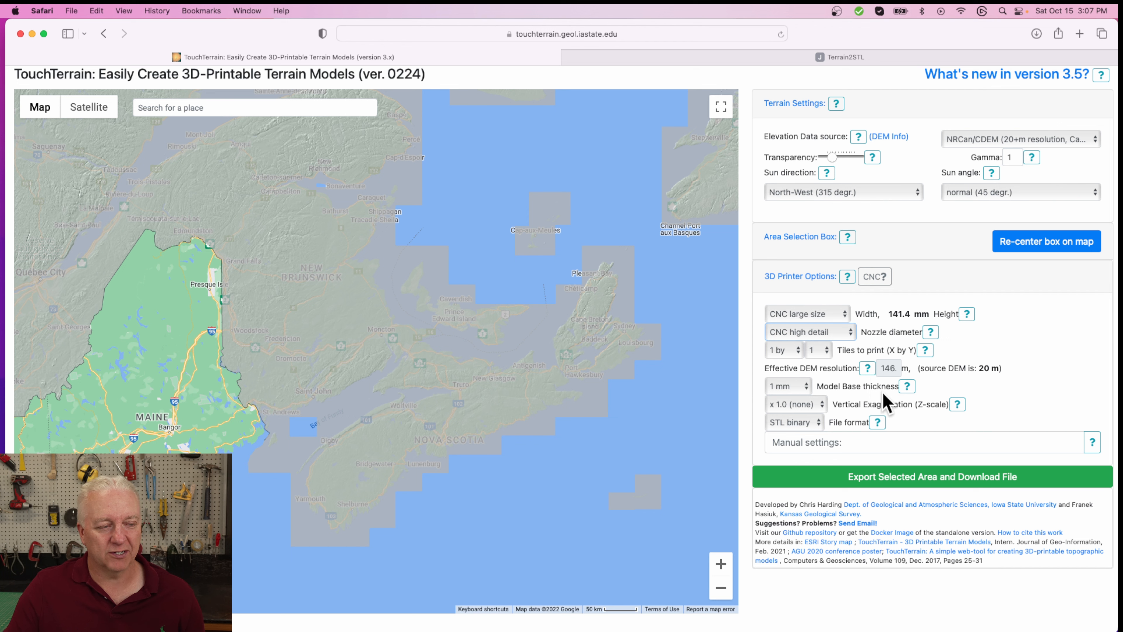
left_click(802, 387)
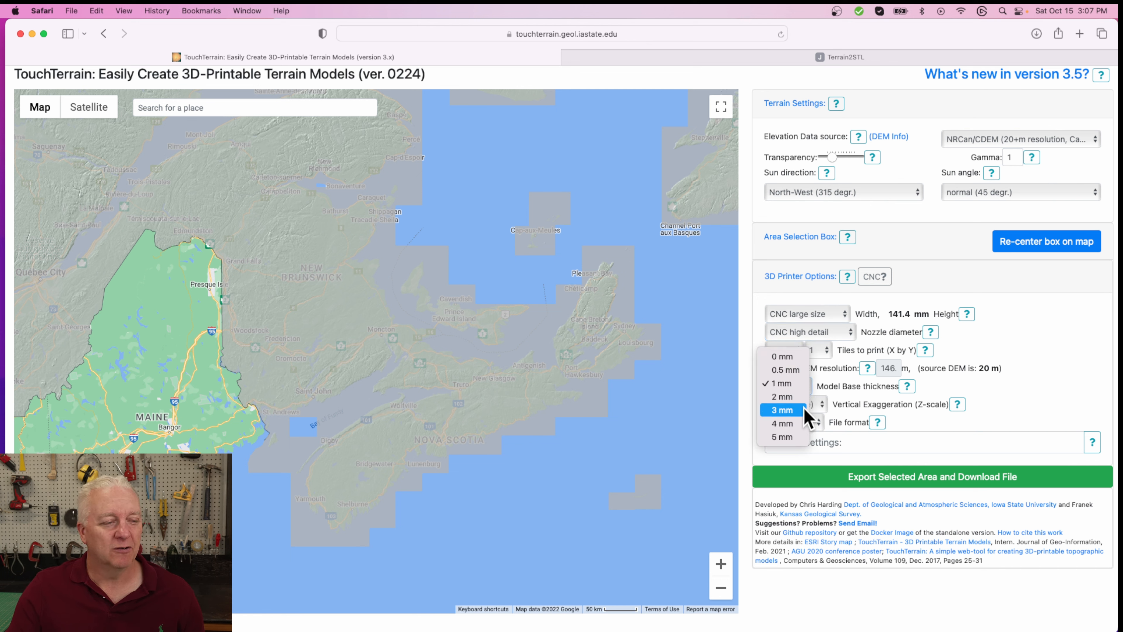
left_click(792, 437)
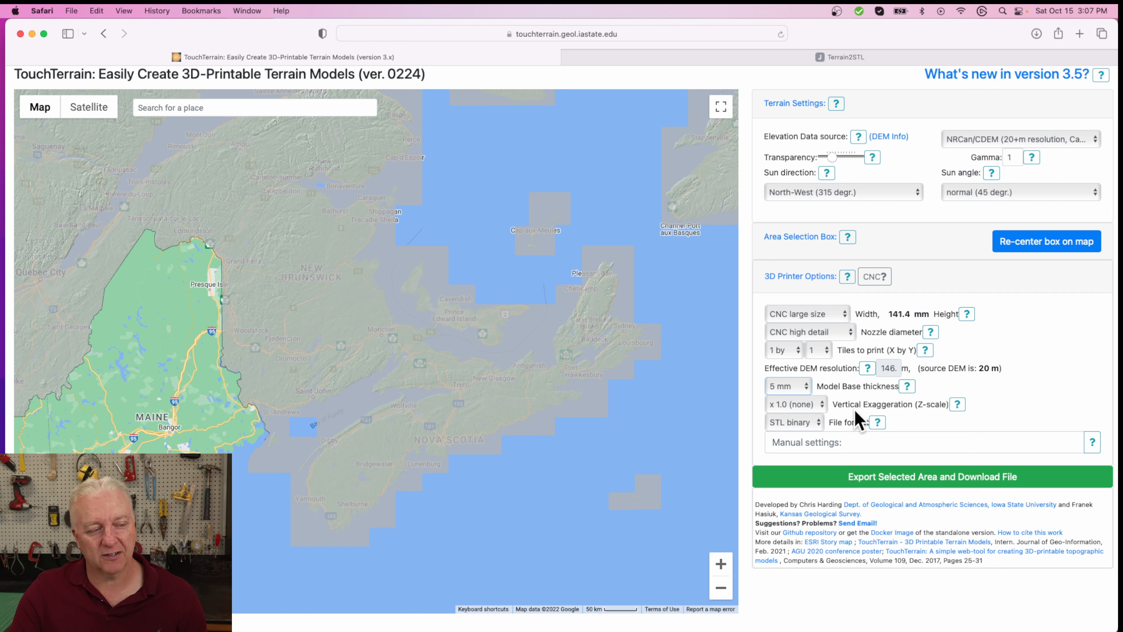
Set the vertical exaggeration to x 10 and choose STL binary as the file format.
left_click(822, 405)
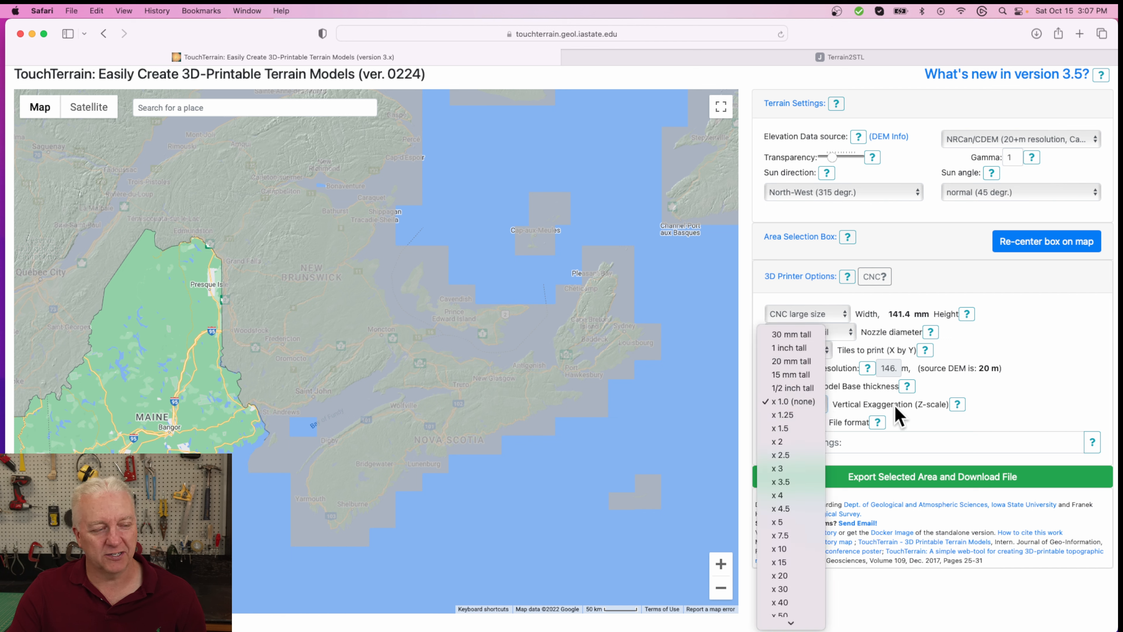
left_click(928, 459)
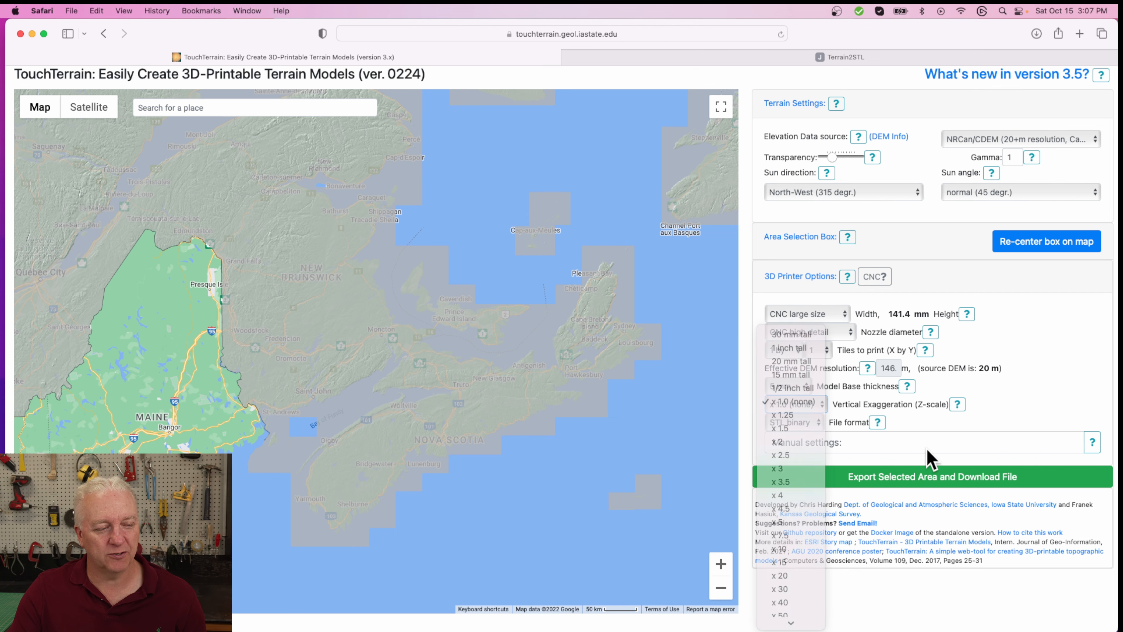
left_click(805, 398)
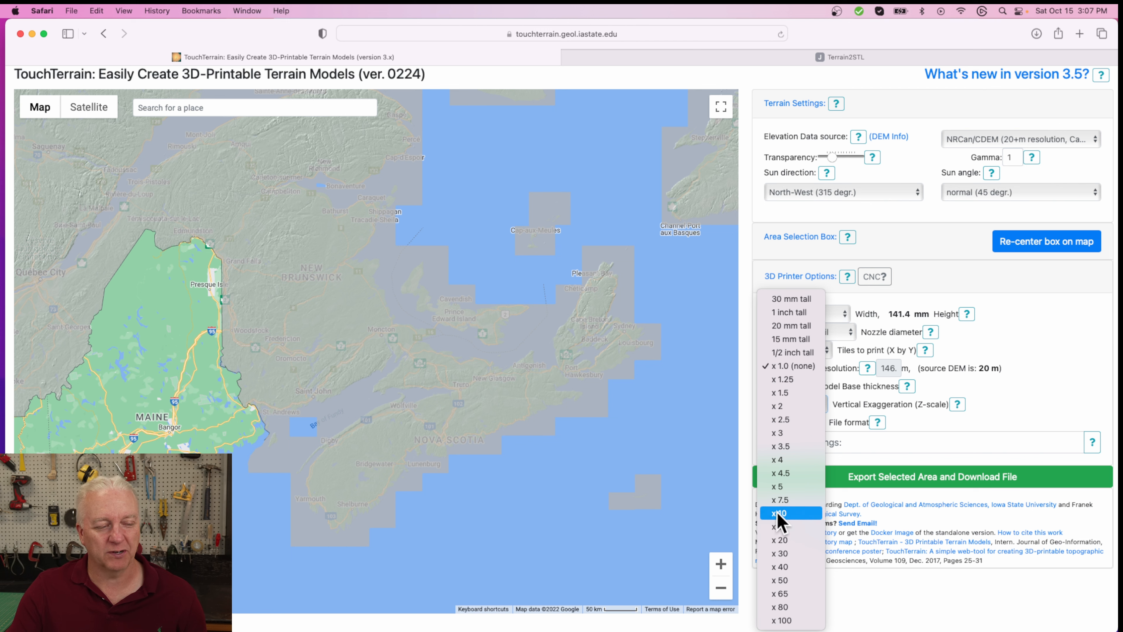
key("Escape")
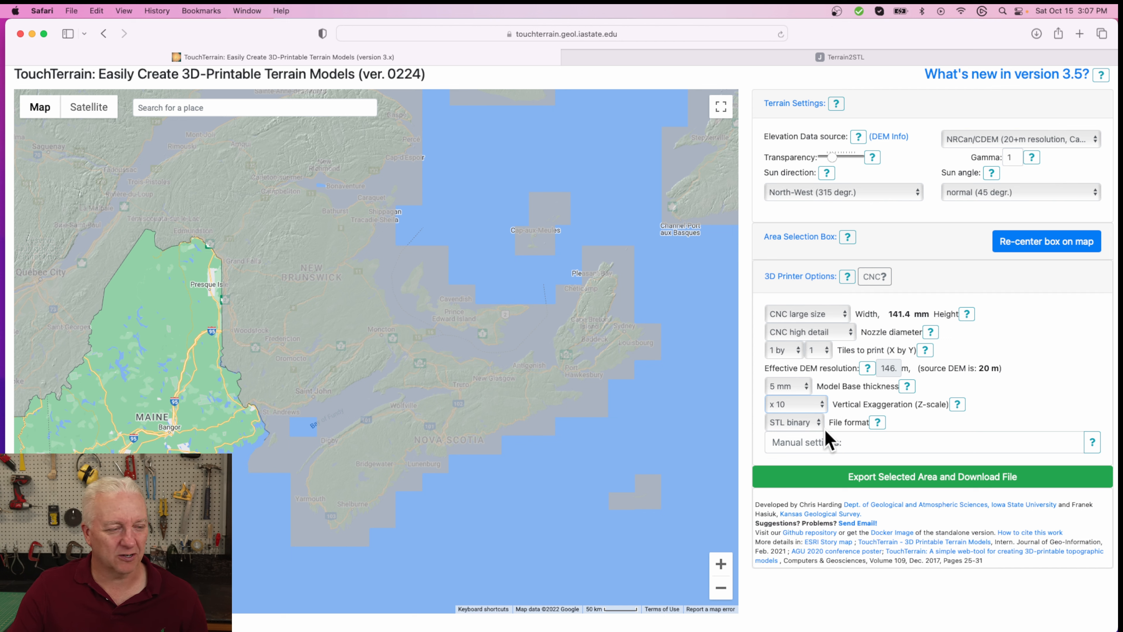
left_click(809, 427)
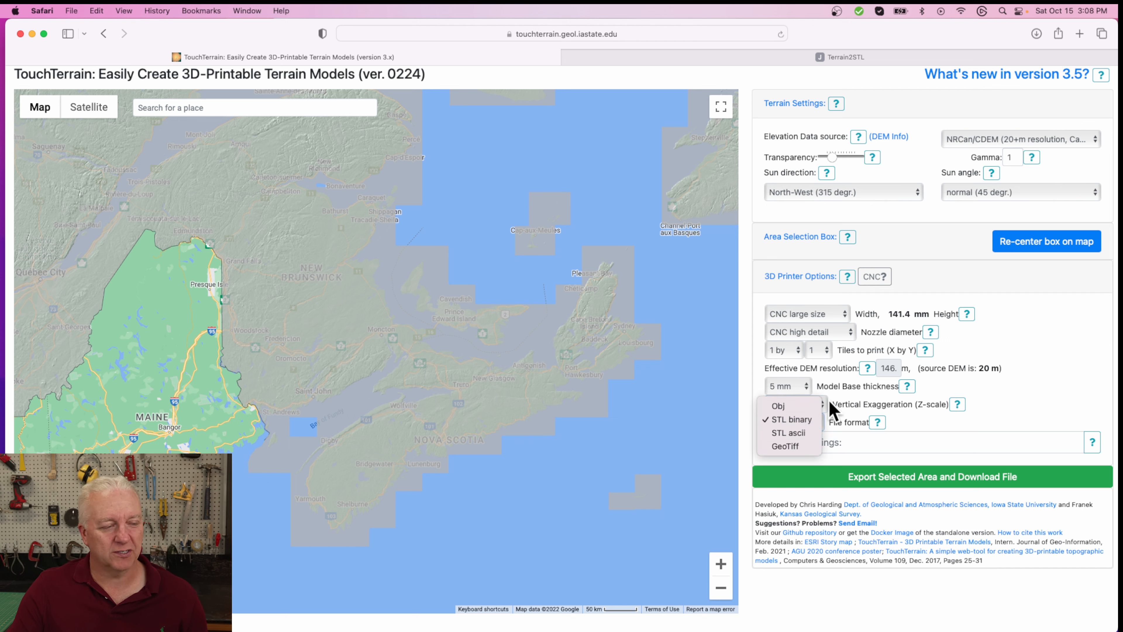
left_click(784, 420)
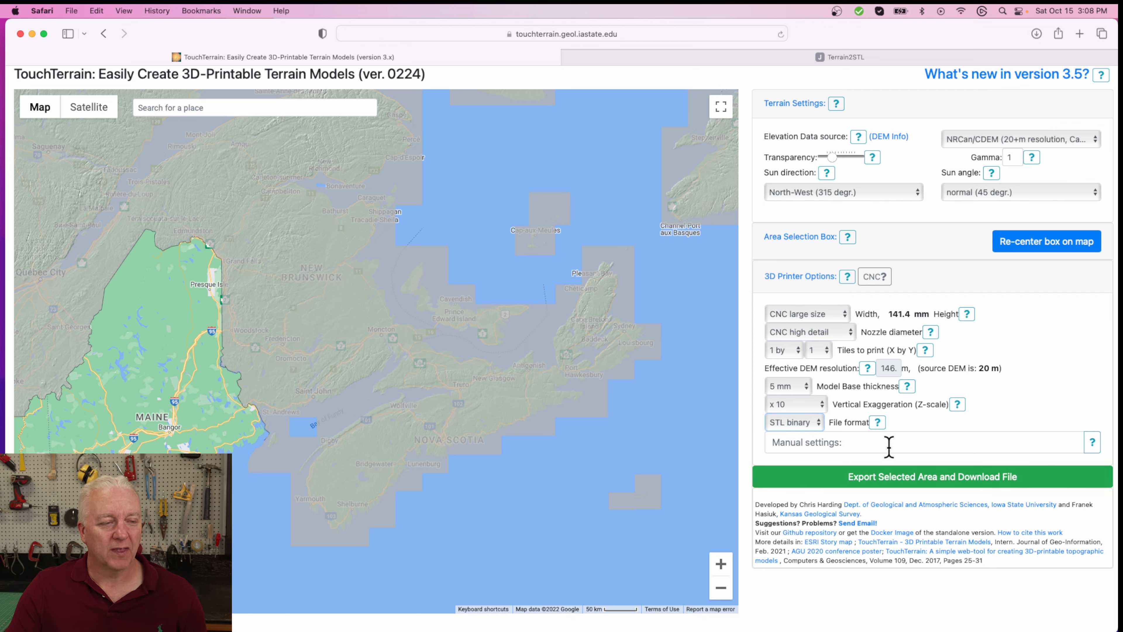
Re-center the area selection box on the map, fit it around Nova Scotia and Prince Edward Island, and export the selected area.
left_click(1048, 243)
left_click_drag(446, 439, 528, 478)
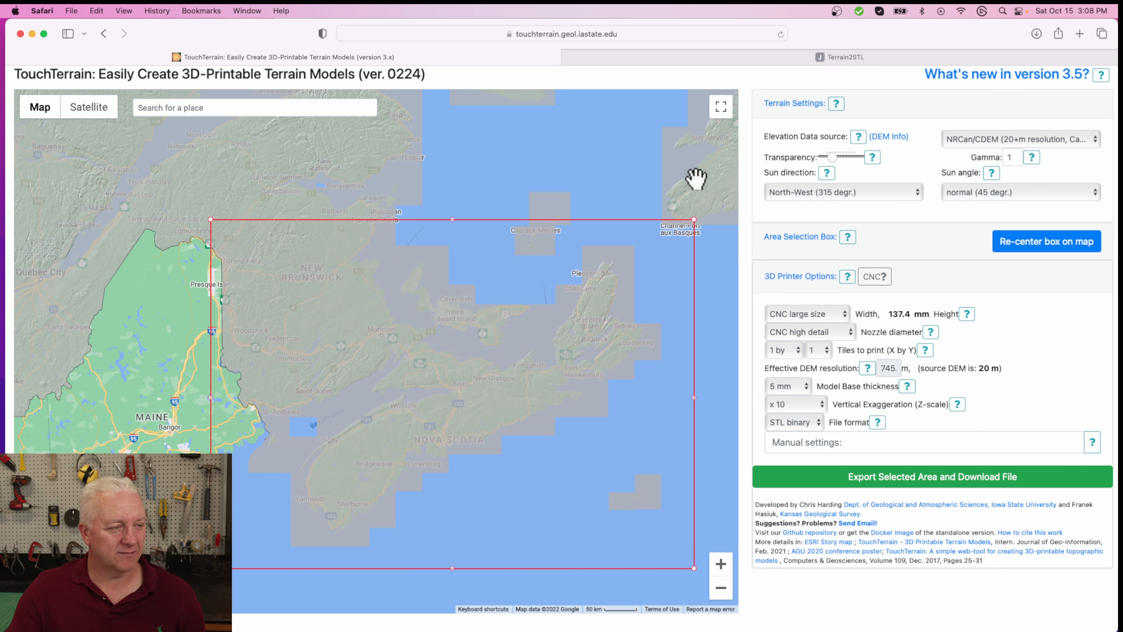
left_click_drag(696, 219, 655, 283)
left_click_drag(556, 386, 579, 382)
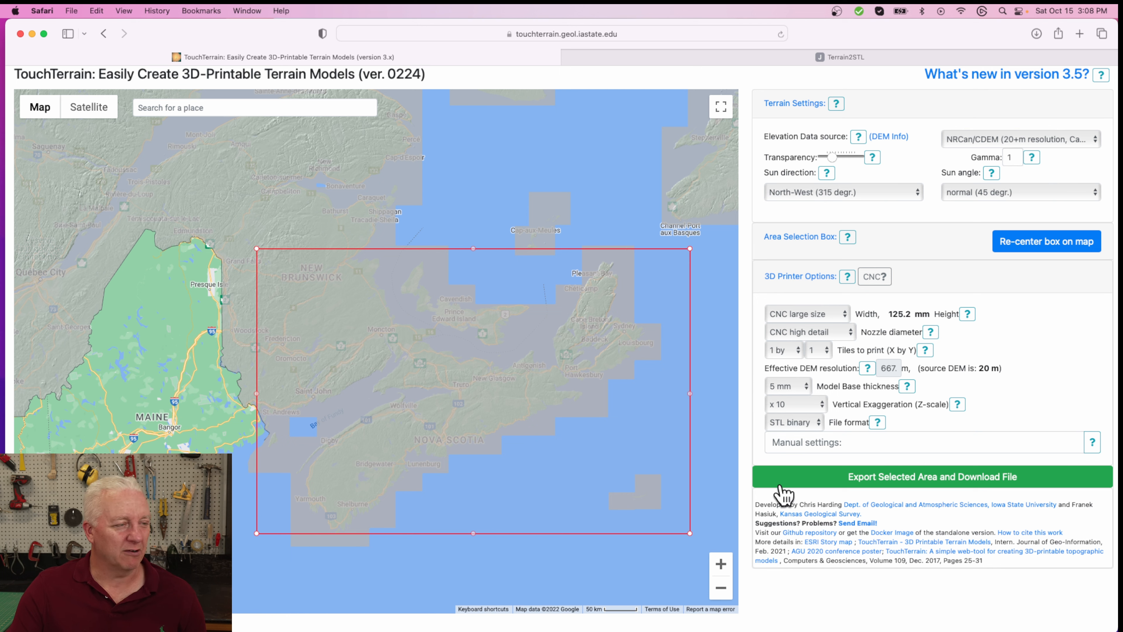
left_click_drag(601, 454, 584, 461)
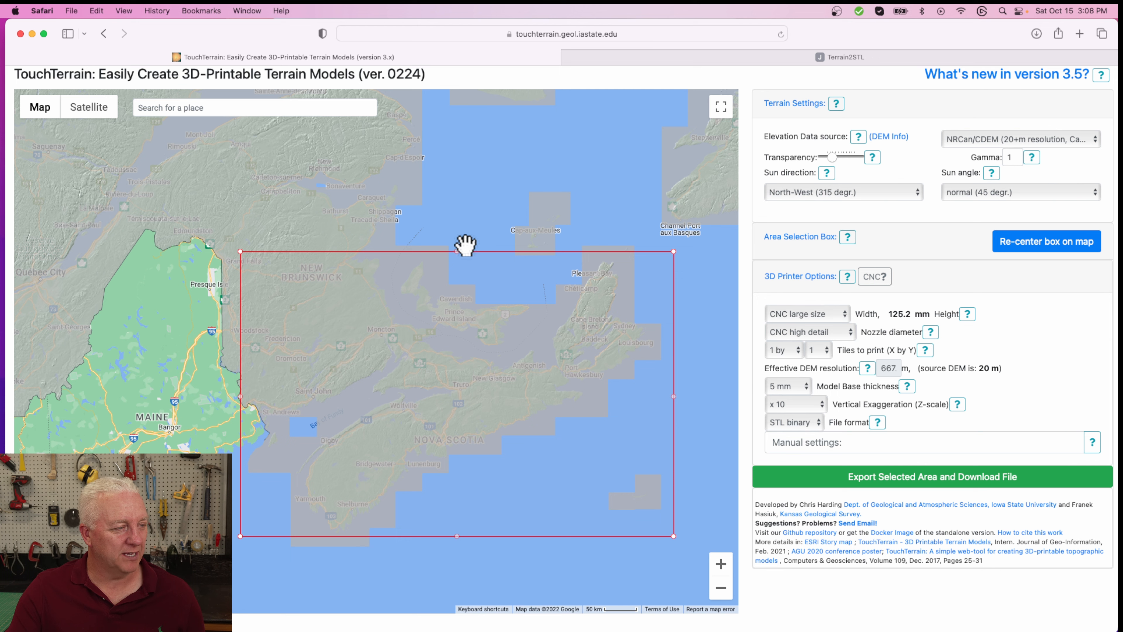
left_click_drag(458, 248, 459, 243)
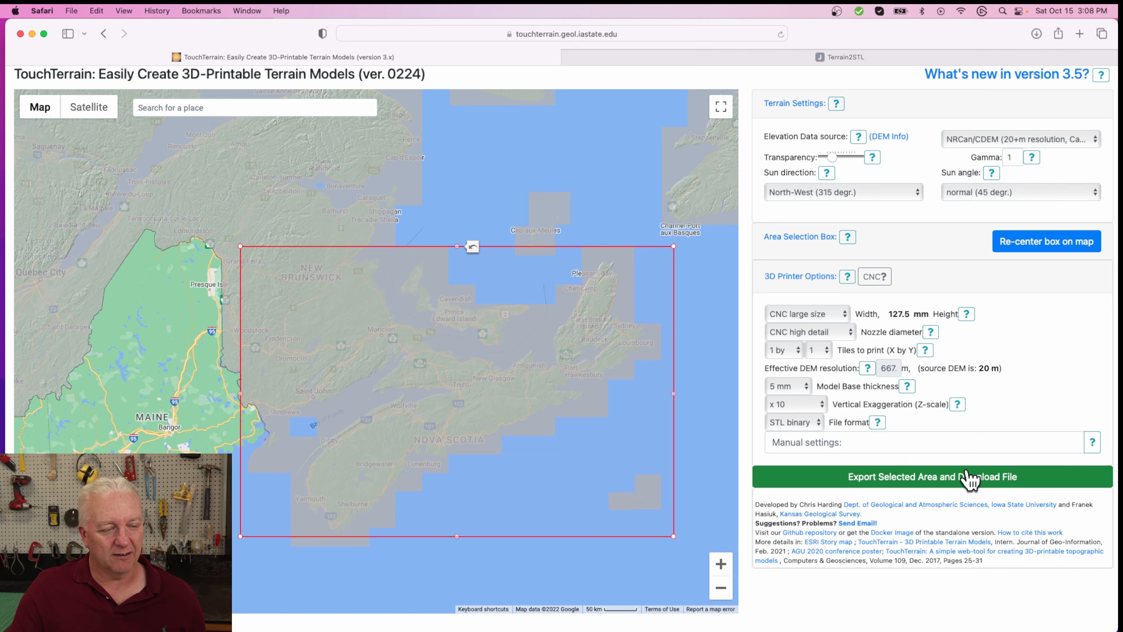
left_click(966, 484)
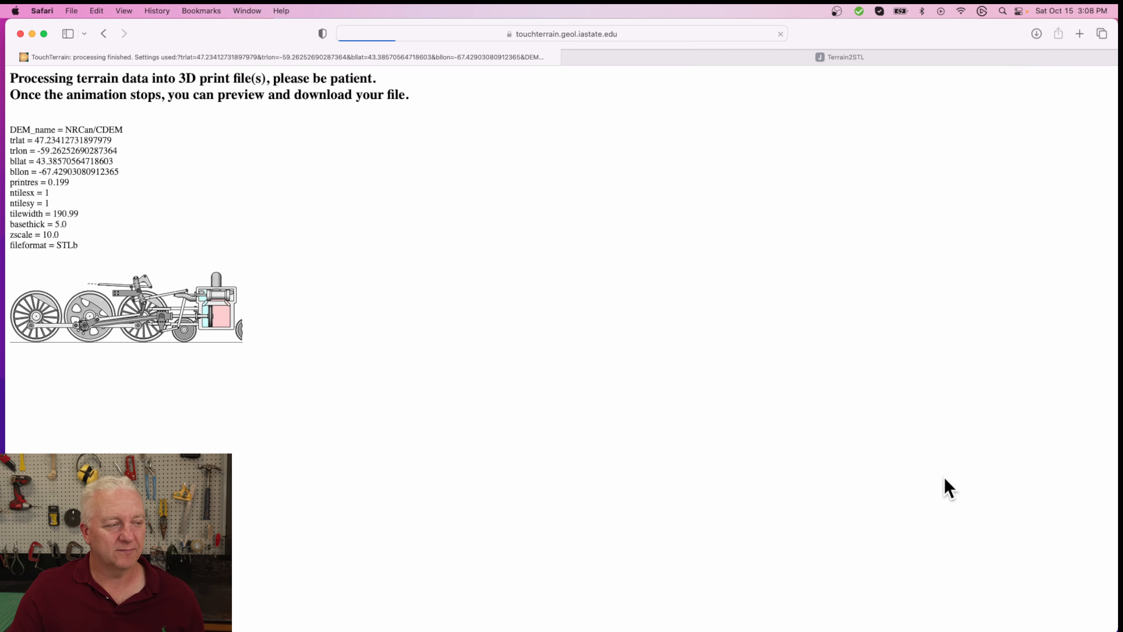
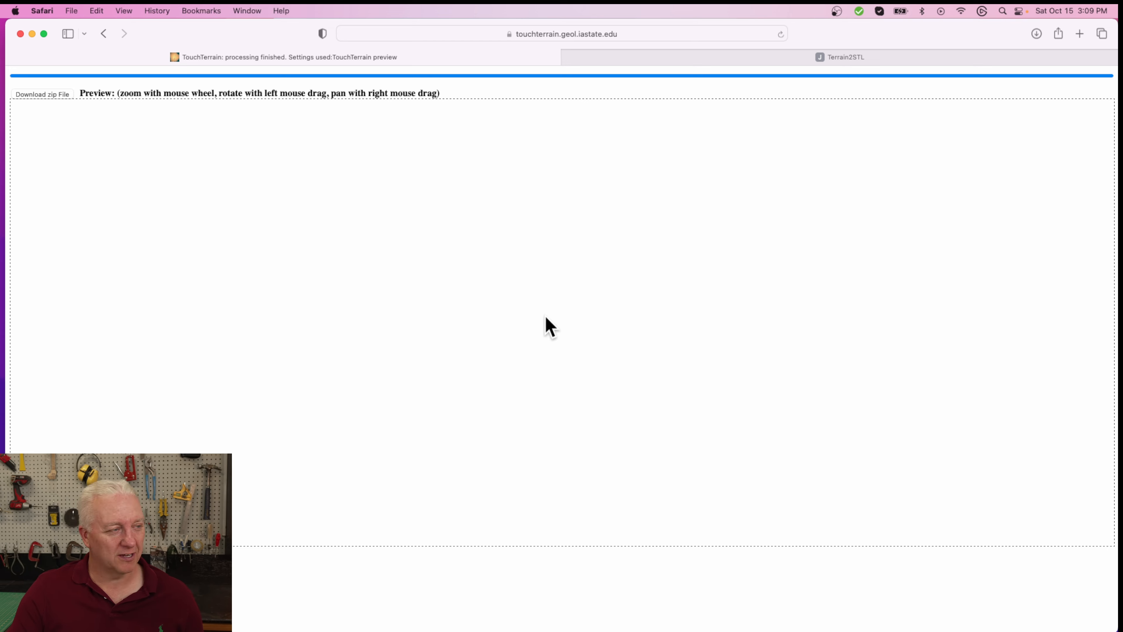
Examine the terrain relief of Nova Scotia in the 3D preview from several angles and close up.
left_click_drag(602, 399, 578, 368)
scroll(578, 368, "up", 10)
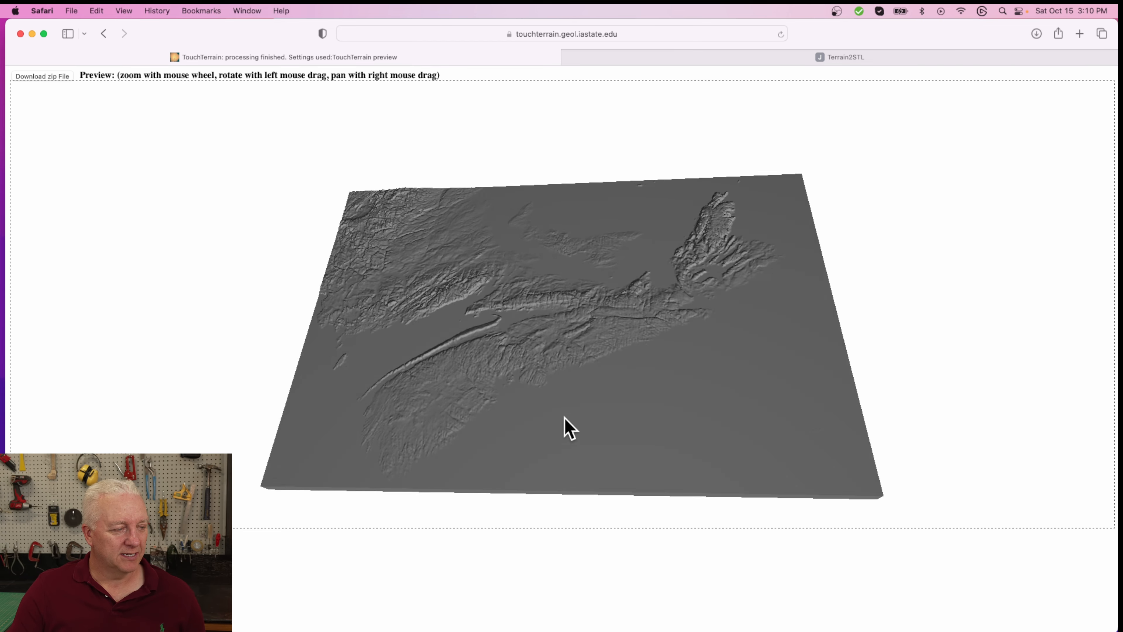
left_click_drag(630, 423, 615, 395)
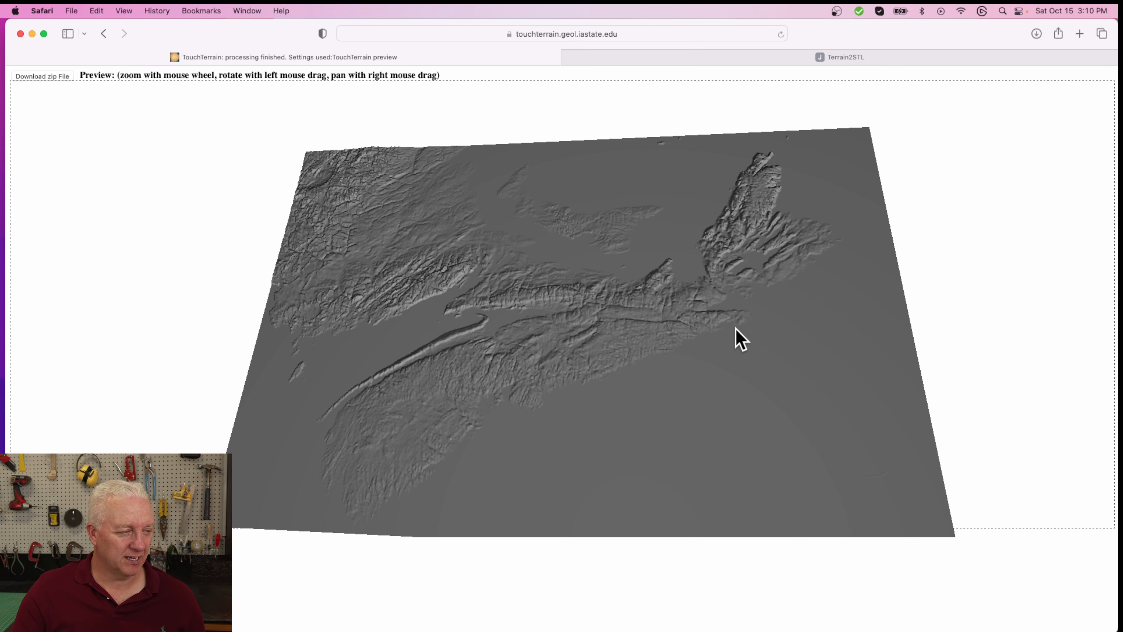
left_click_drag(561, 448, 610, 444)
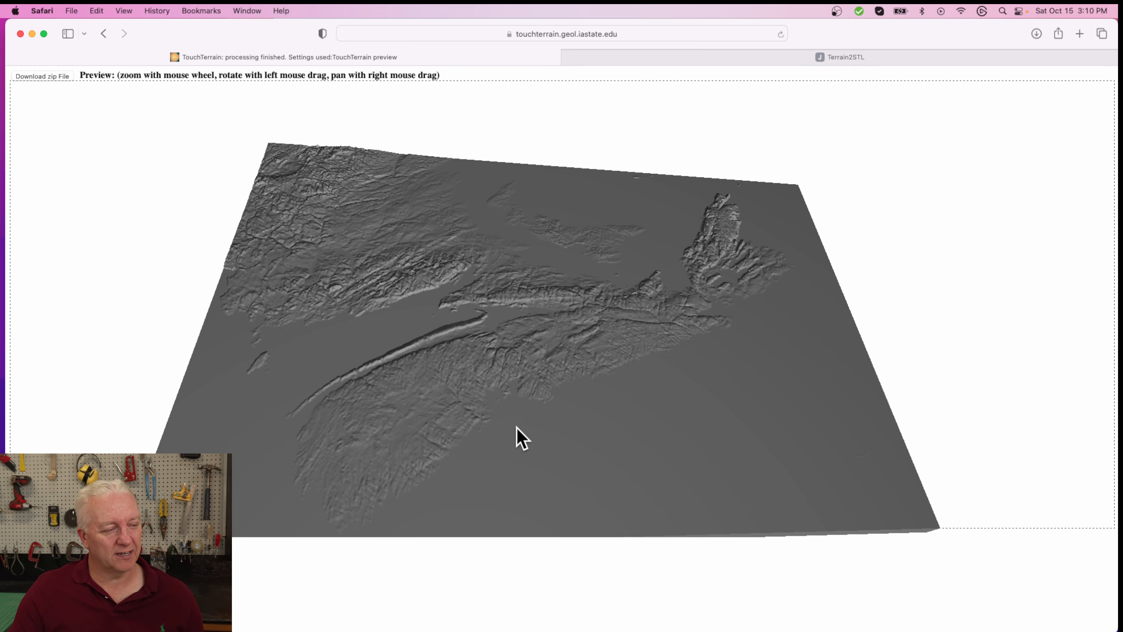
left_click_drag(517, 434, 702, 446)
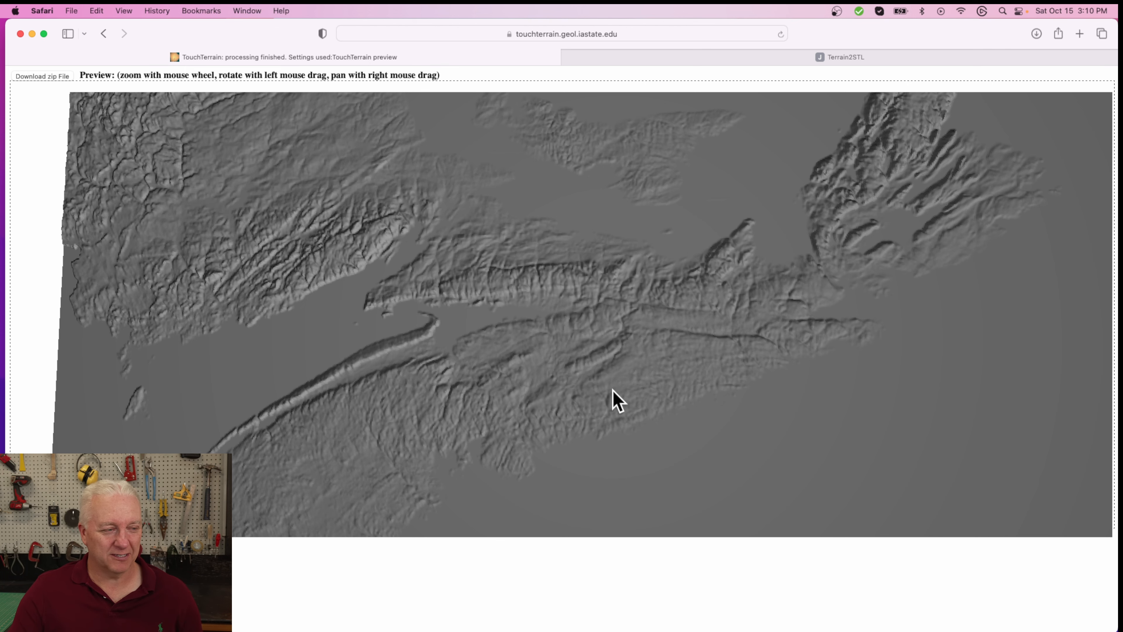
scroll(770, 321, "down", 5)
left_click_drag(770, 321, 642, 359)
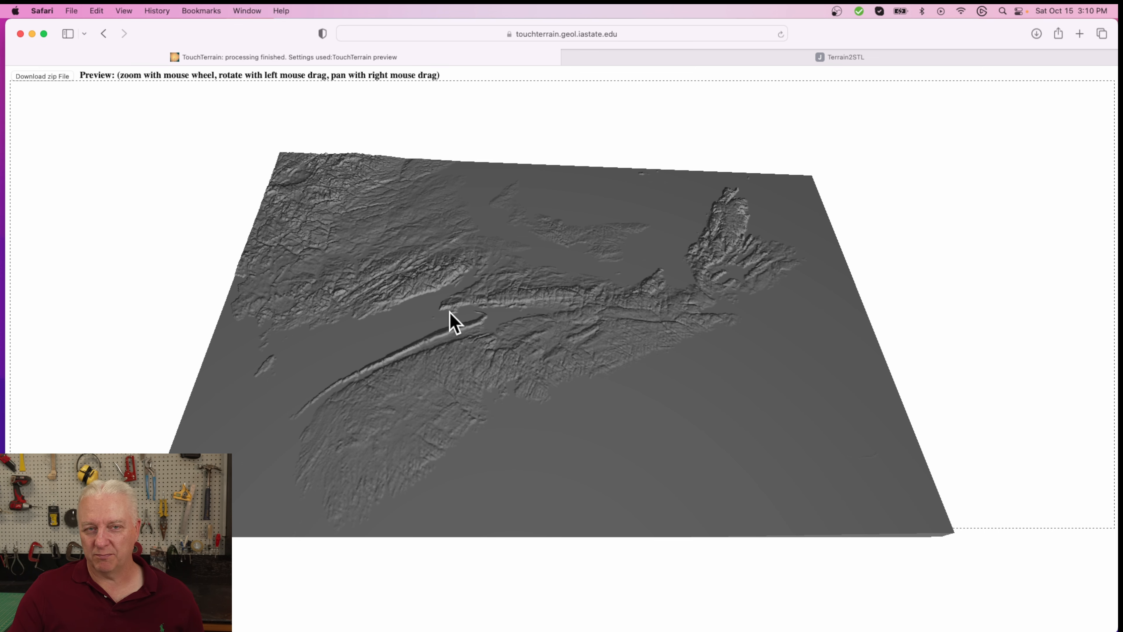
left_click_drag(431, 419, 446, 437)
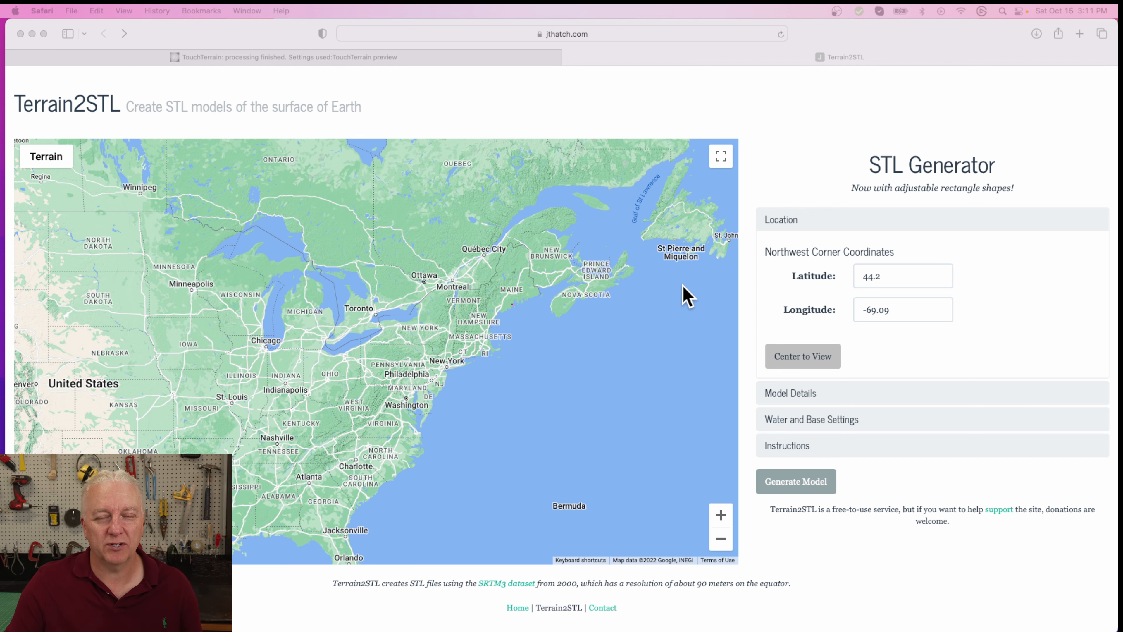
Switch to Terrain2STL and center its selection box on Nova Scotia.
scroll(663, 295, "up", 4)
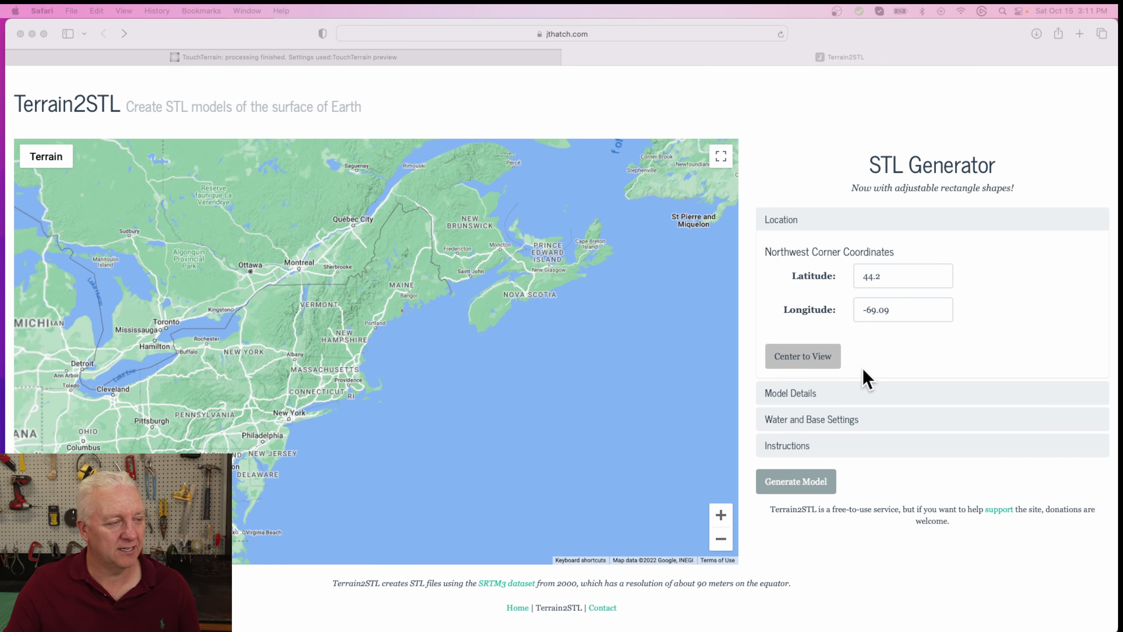
left_click(482, 463)
left_click_drag(495, 374, 466, 459)
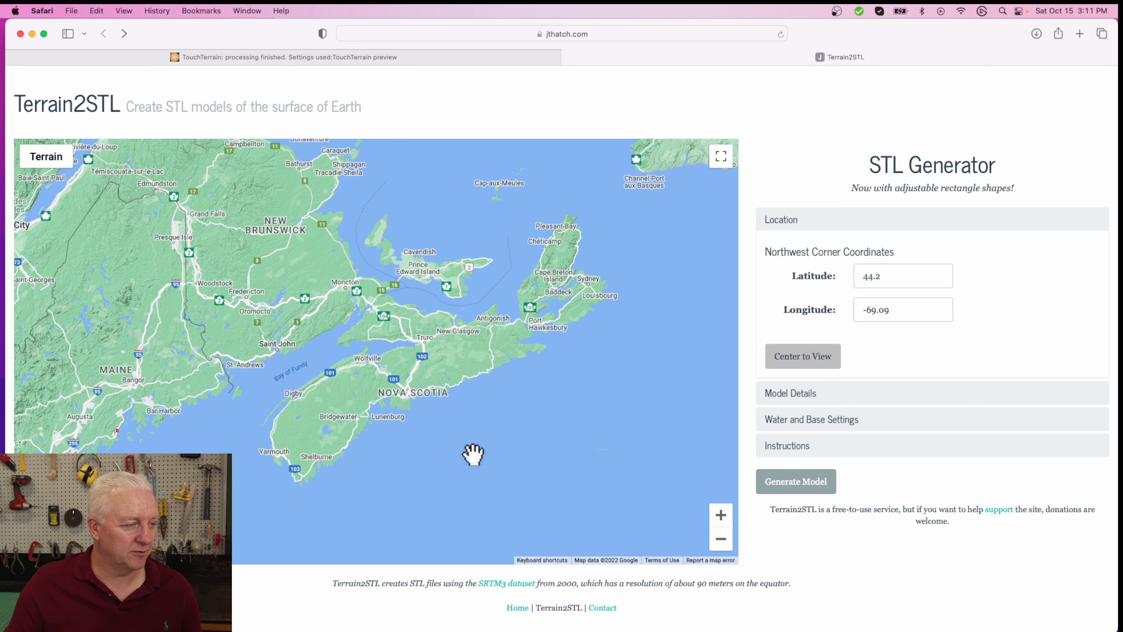
left_click(793, 357)
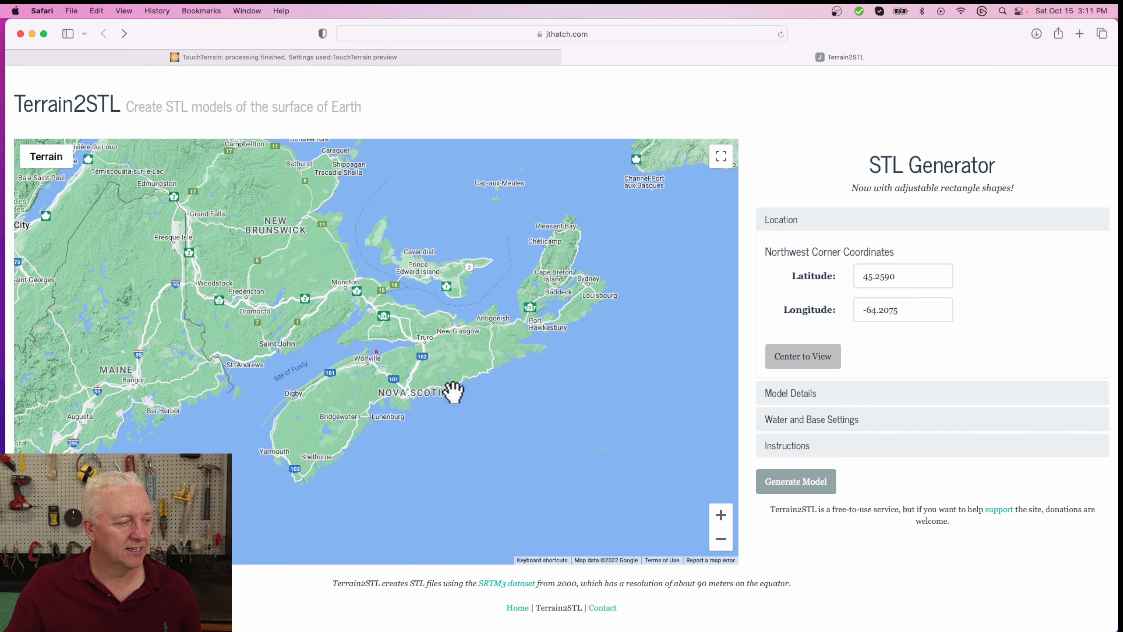
Set the selection box's width and height to 0.75° each in the model details.
left_click(815, 400)
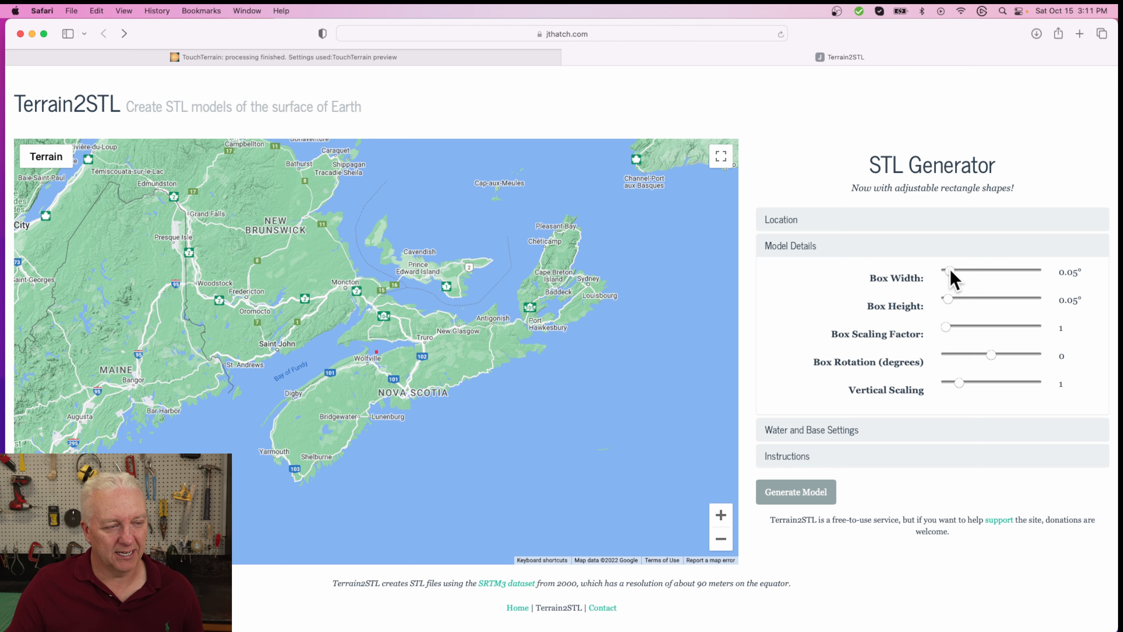
left_click_drag(985, 272, 1015, 276)
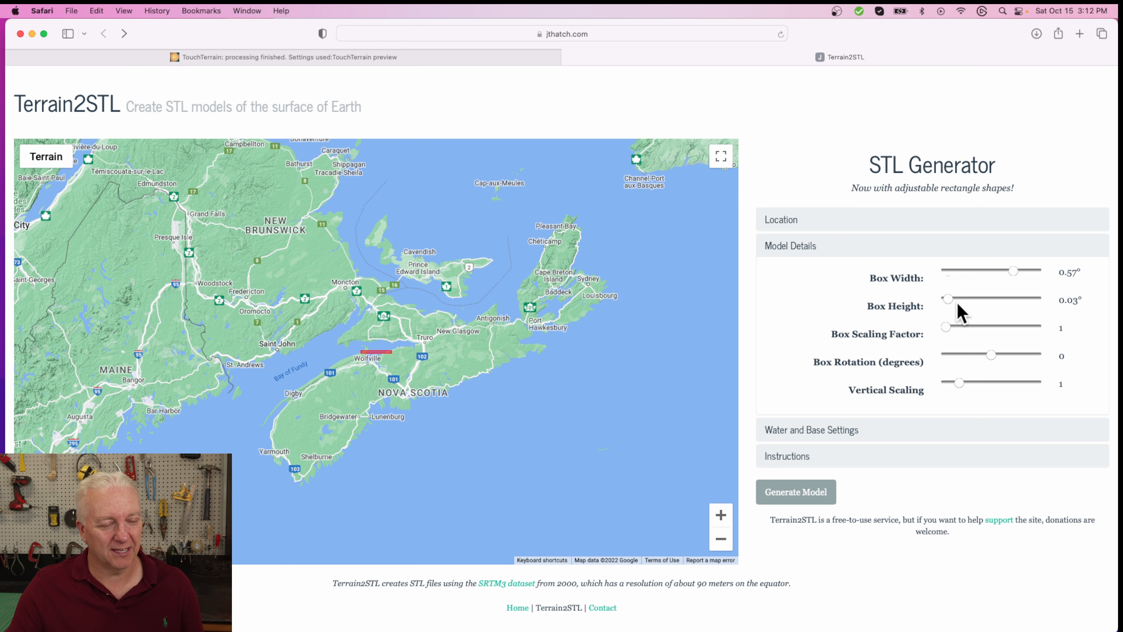
left_click_drag(1014, 272, 1072, 281)
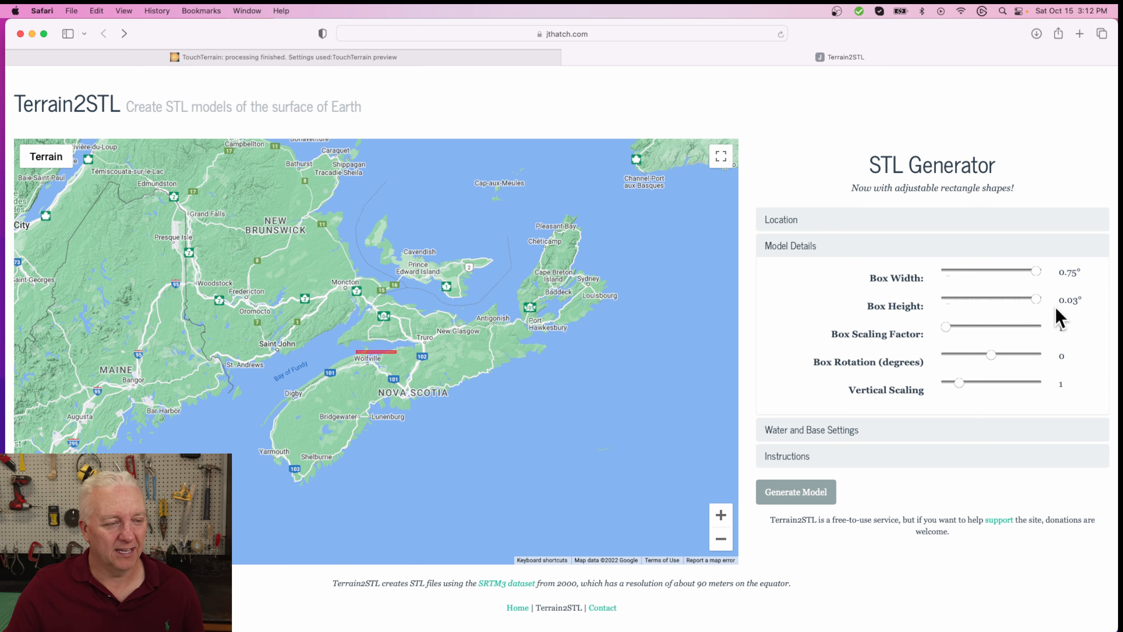
left_click_drag(1056, 307, 1056, 308)
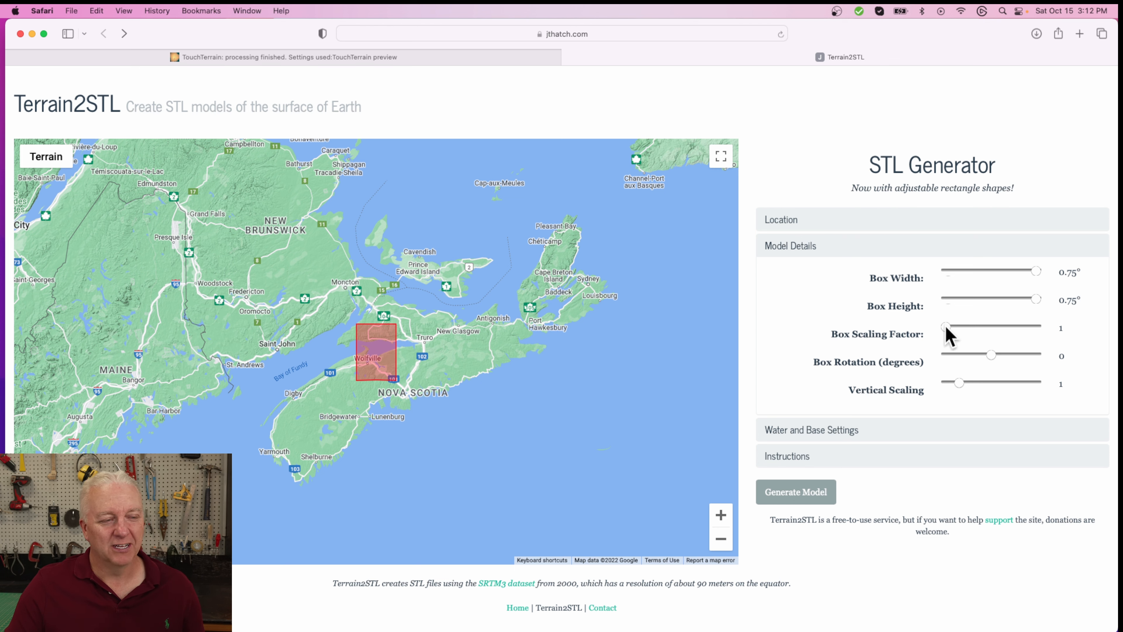
Set the box scaling factor to 10 and shift the selection box east to cover all of Nova Scotia.
left_click_drag(946, 328, 976, 330)
left_click_drag(447, 371, 492, 367)
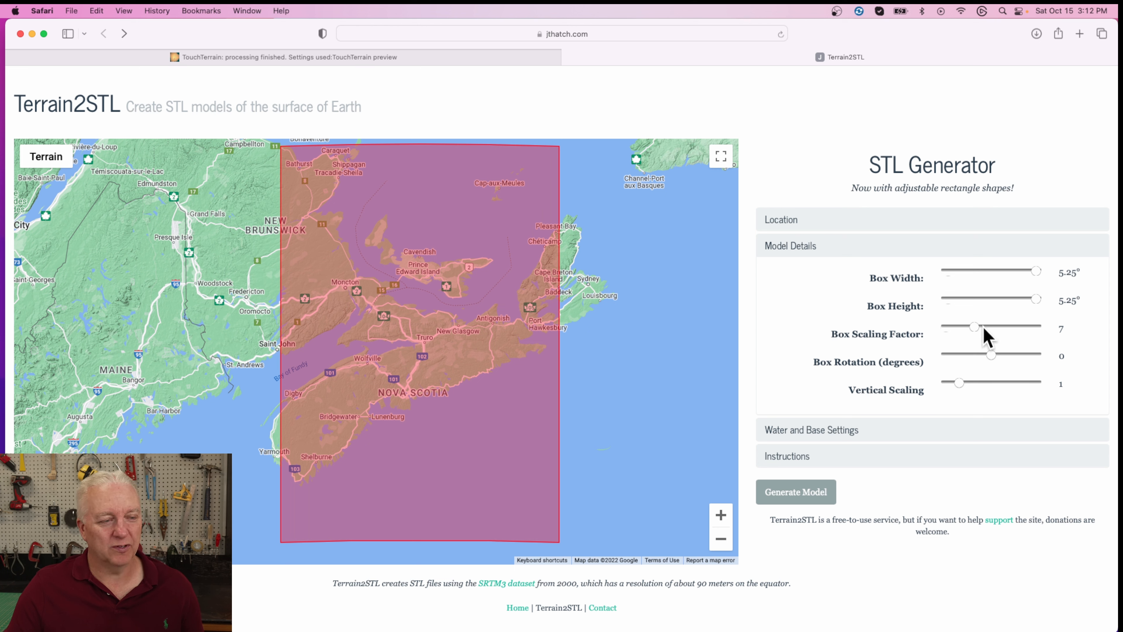
left_click_drag(976, 327, 998, 327)
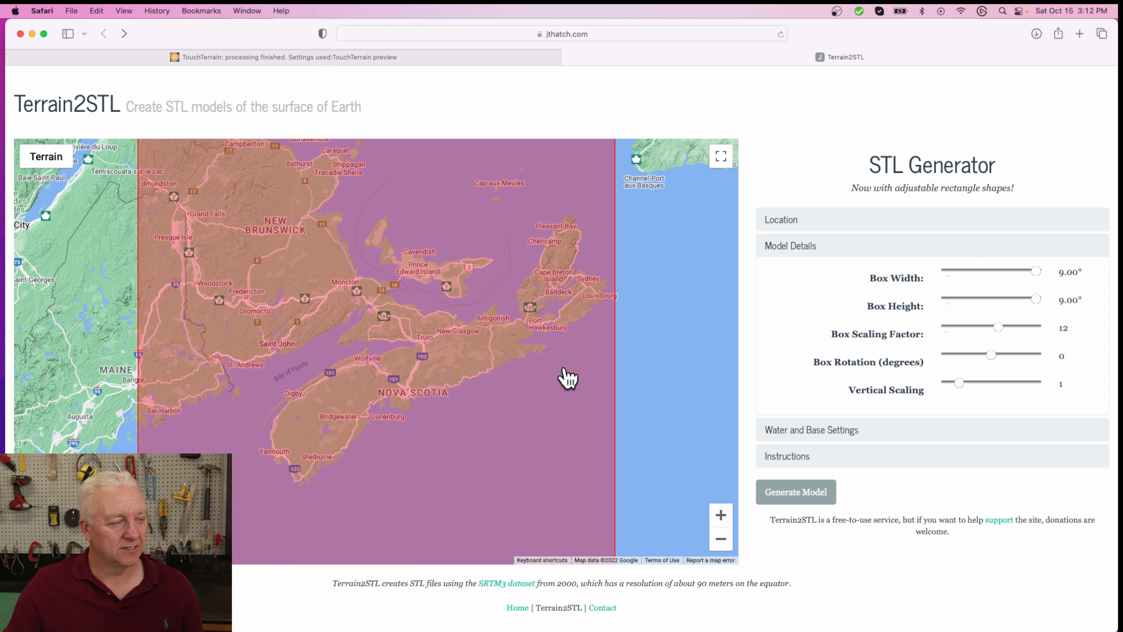
left_click_drag(534, 395, 605, 398)
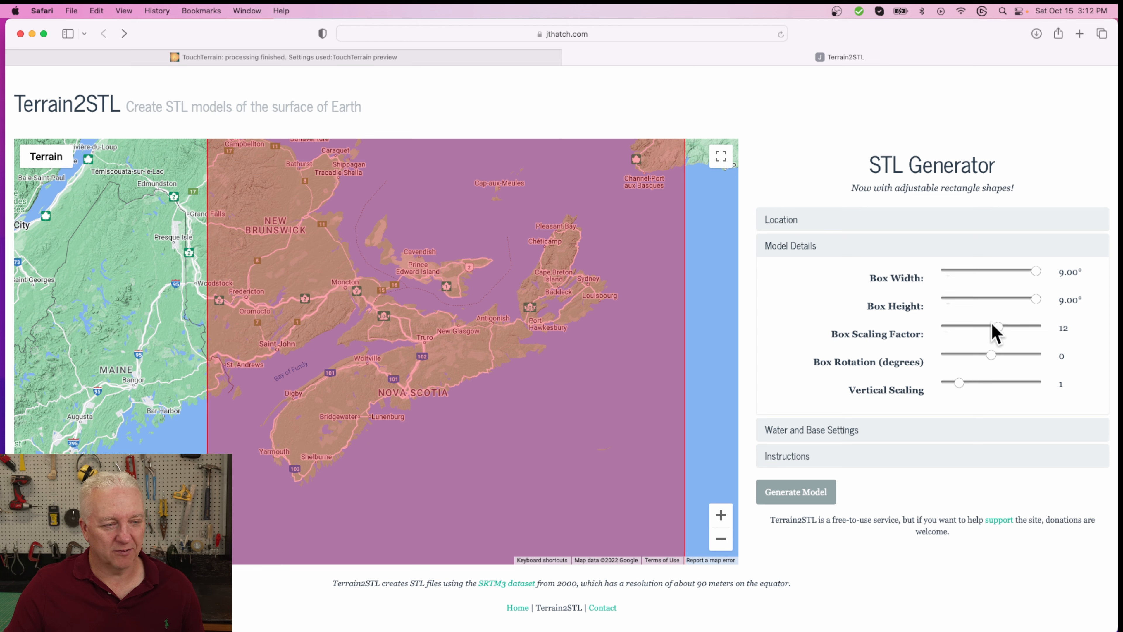
left_click_drag(990, 328, 989, 327)
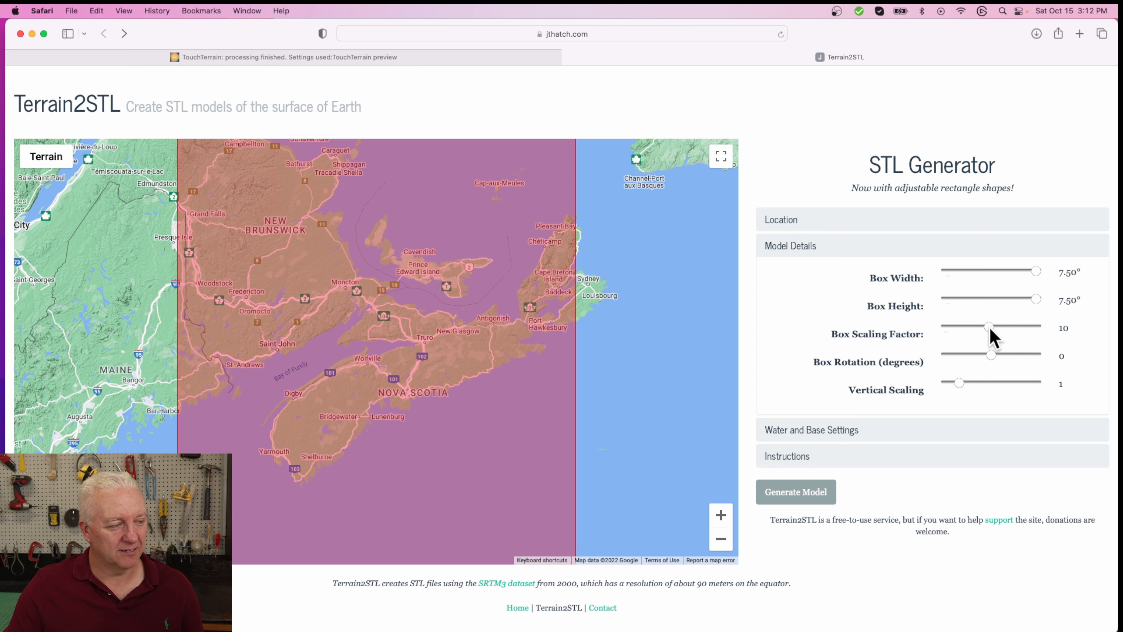
left_click_drag(471, 396, 564, 401)
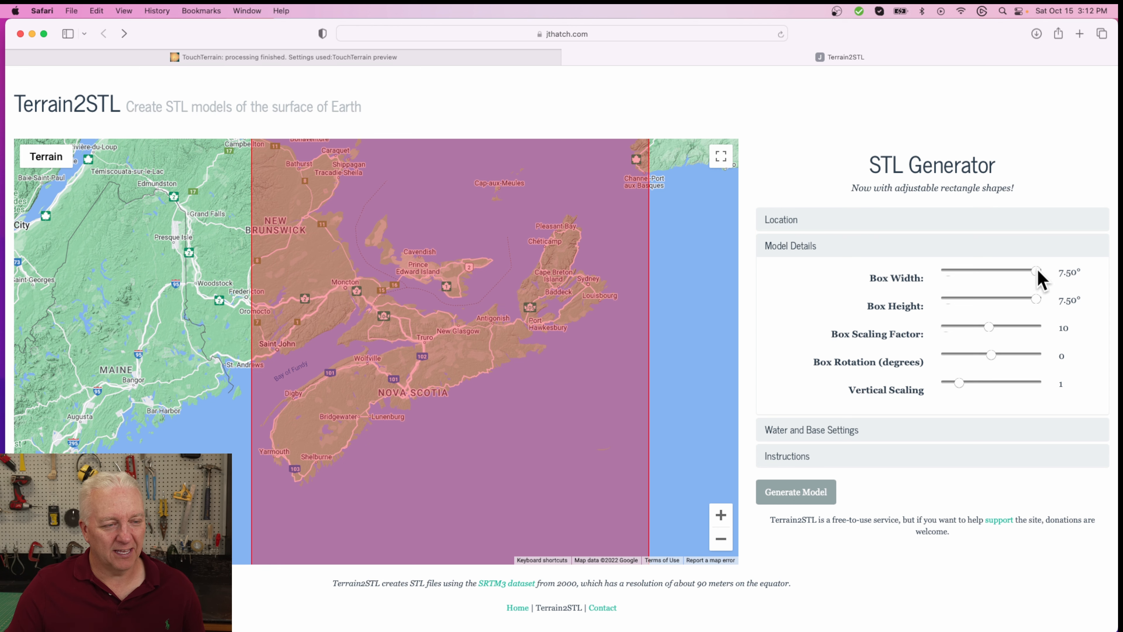
Set the box height to 4.17° and reposition the box to frame Nova Scotia and Prince Edward Island.
left_click_drag(1039, 272, 988, 300)
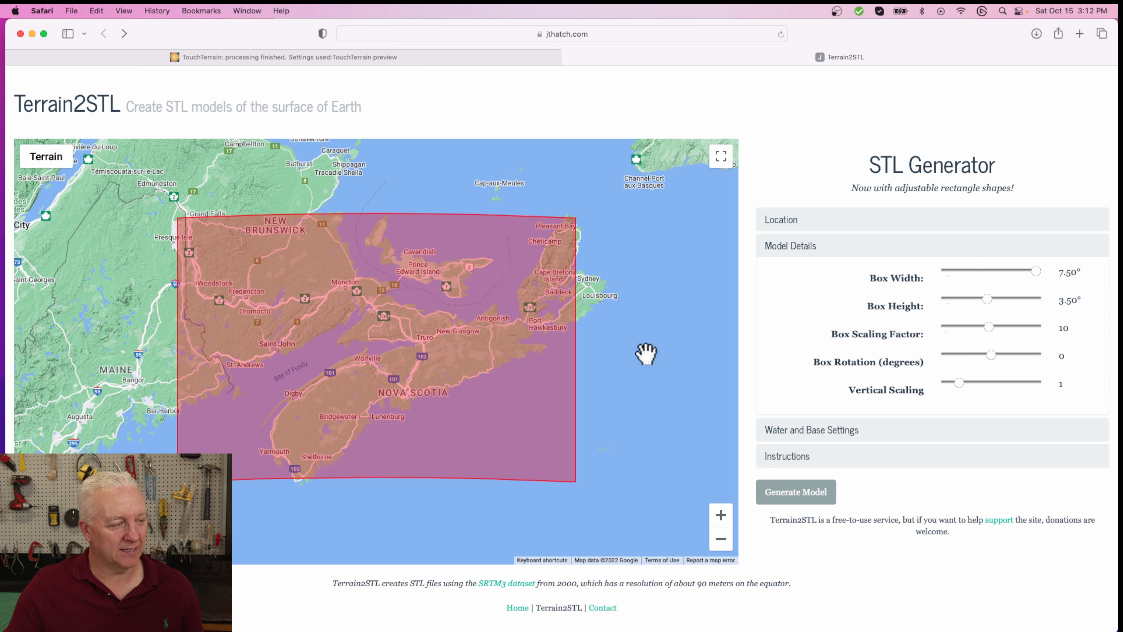
left_click_drag(509, 400, 571, 406)
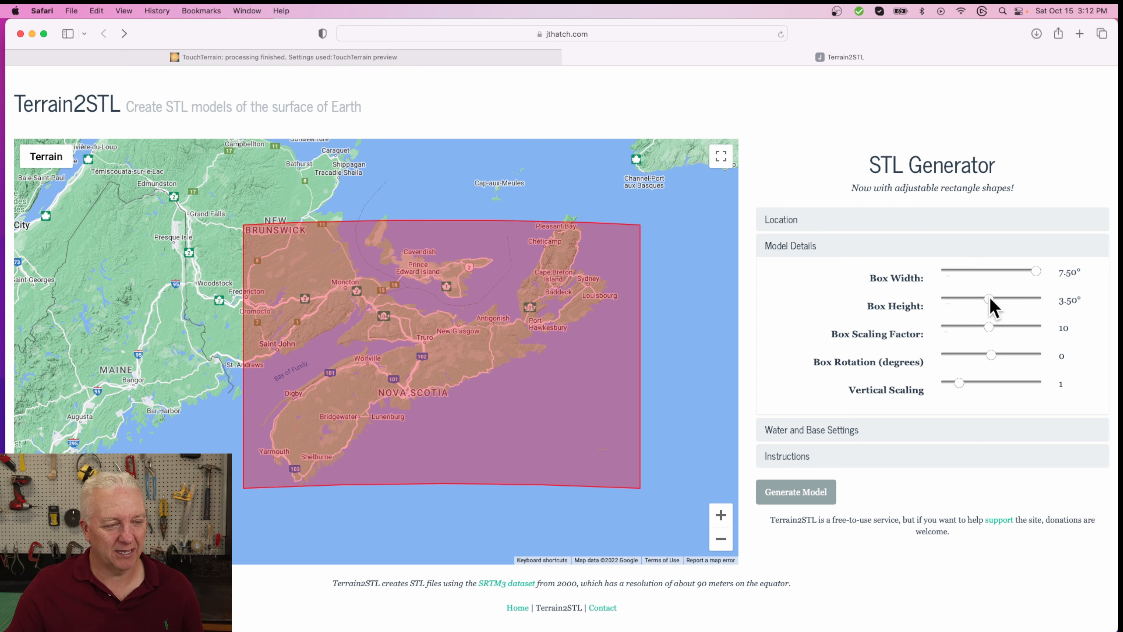
left_click_drag(989, 299, 996, 299)
left_click_drag(430, 394, 481, 384)
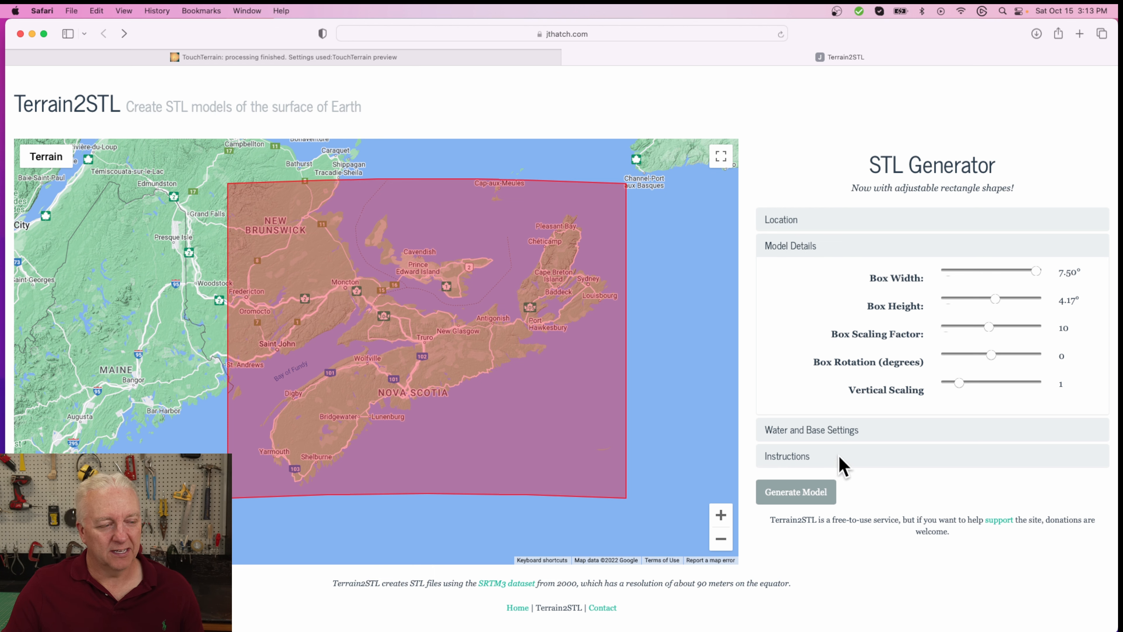
Set the water drop to 1 mm and the vertical scaling to 4.
left_click(836, 431)
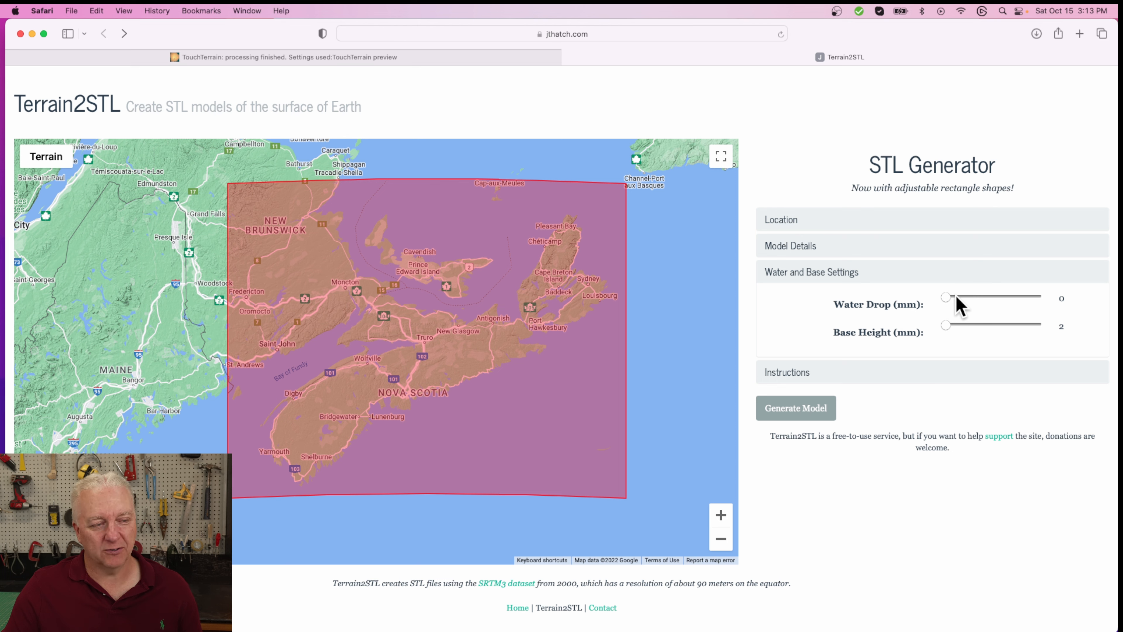
left_click_drag(956, 296, 966, 301)
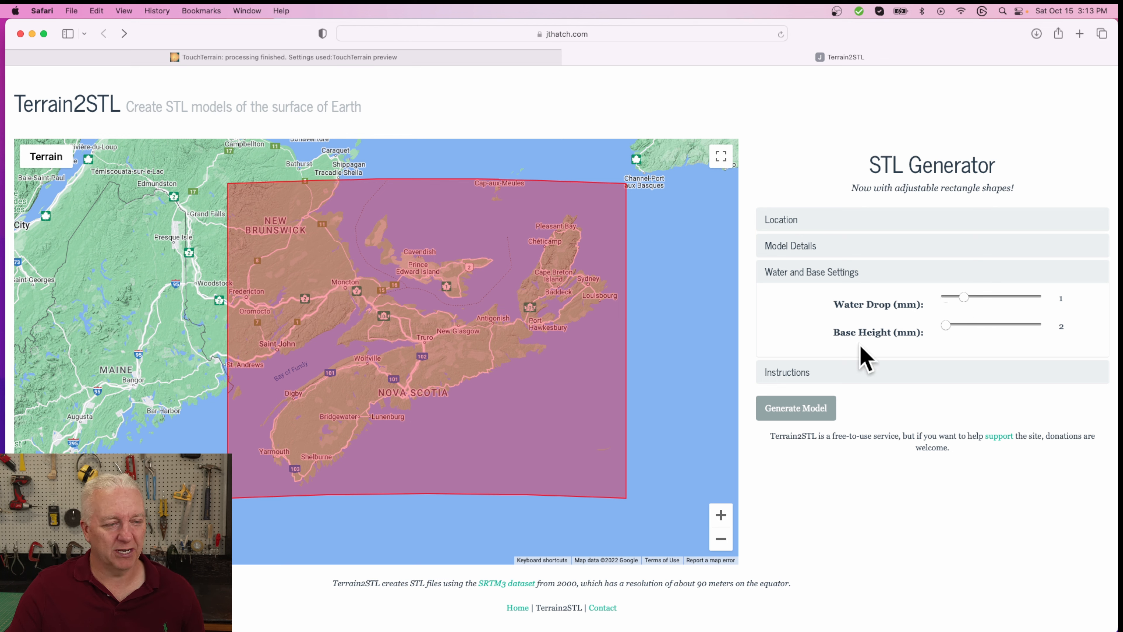
left_click(792, 246)
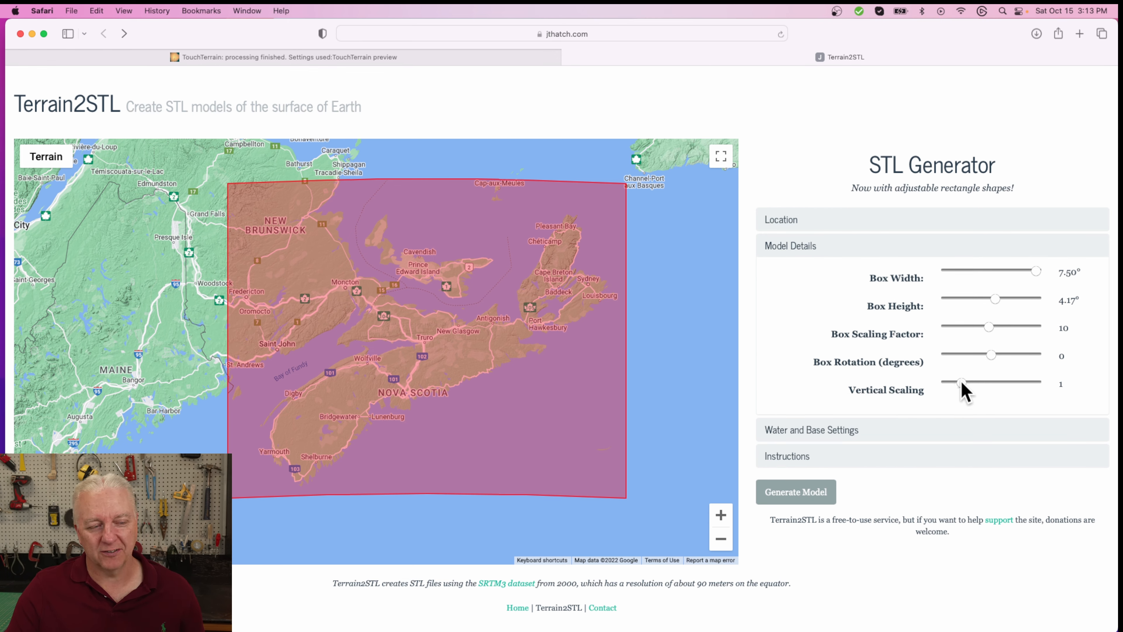
left_click_drag(966, 385, 1045, 387)
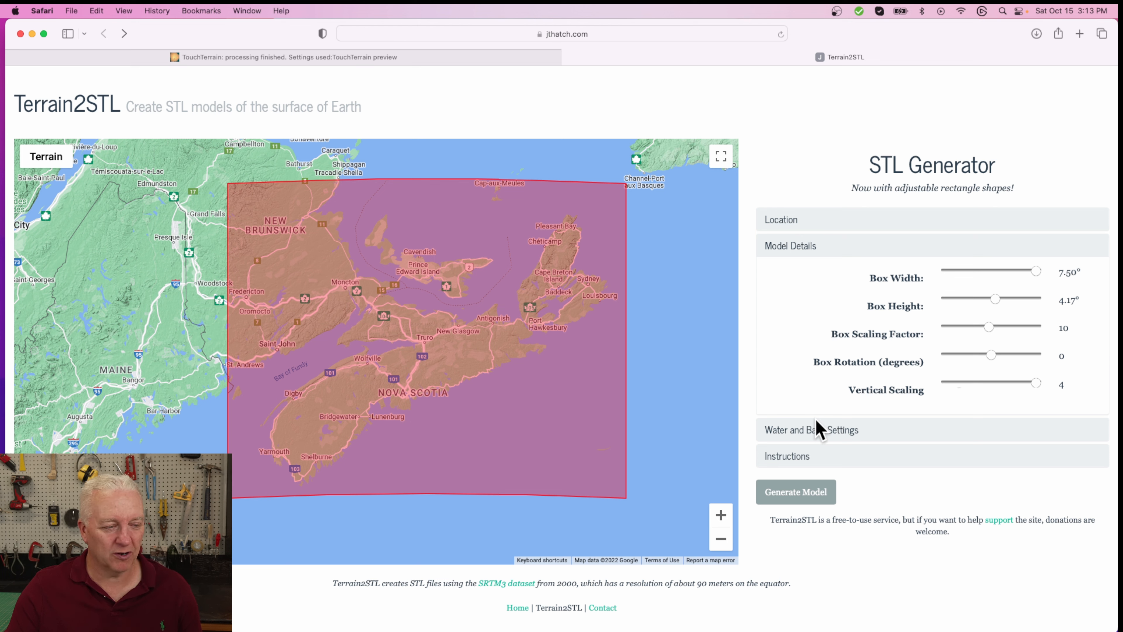
Check the water and base settings, then generate the terrain model and download it.
left_click(856, 438)
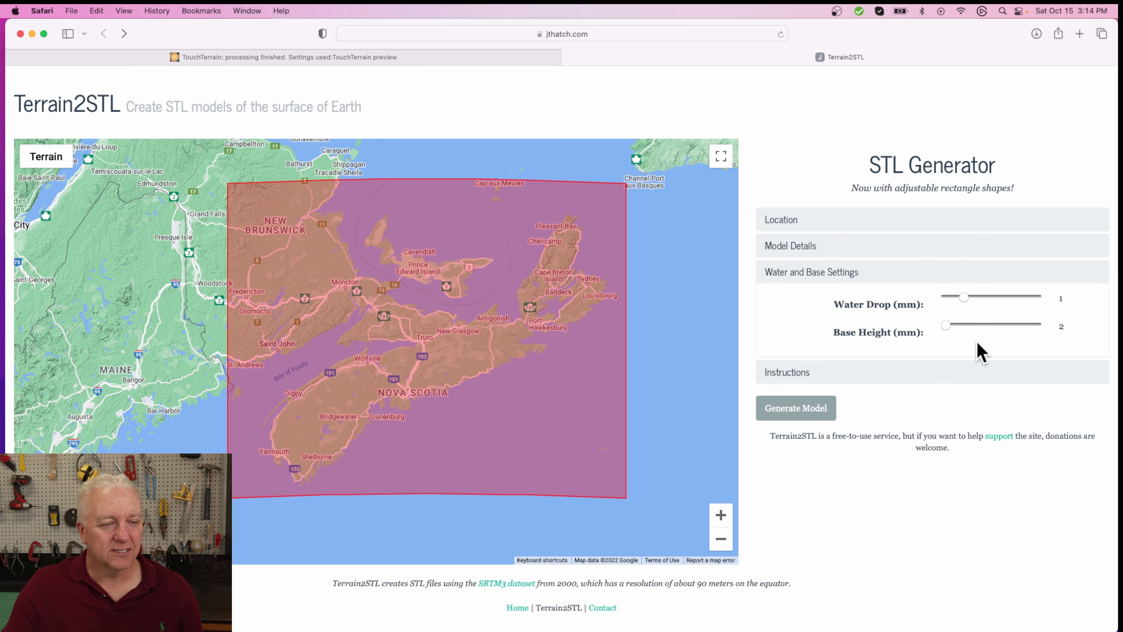
left_click(781, 411)
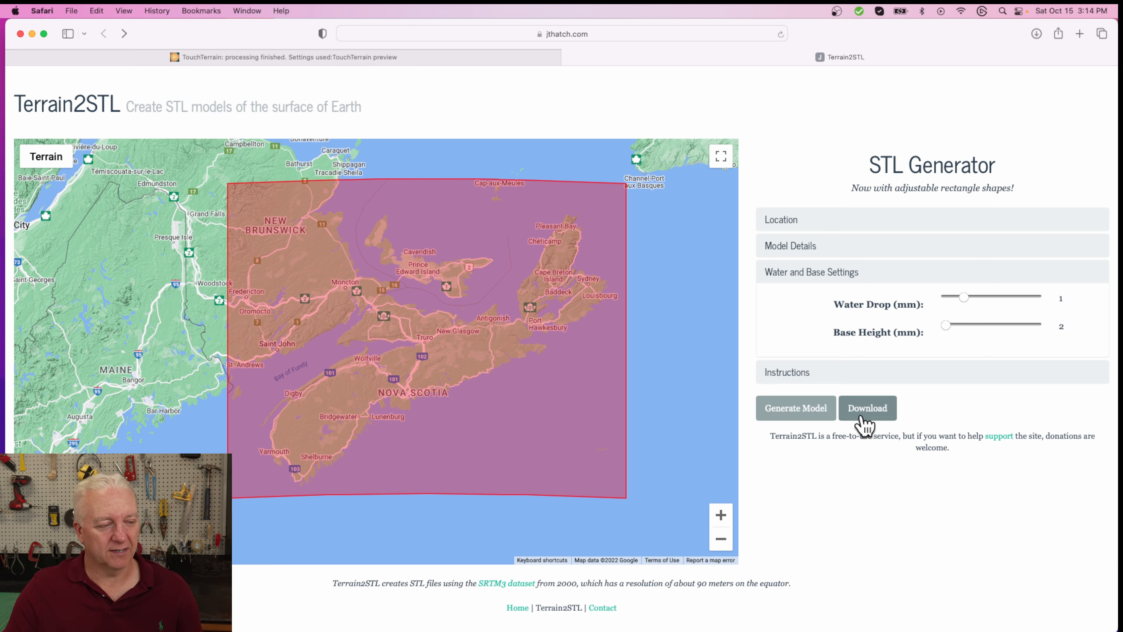
left_click(862, 423)
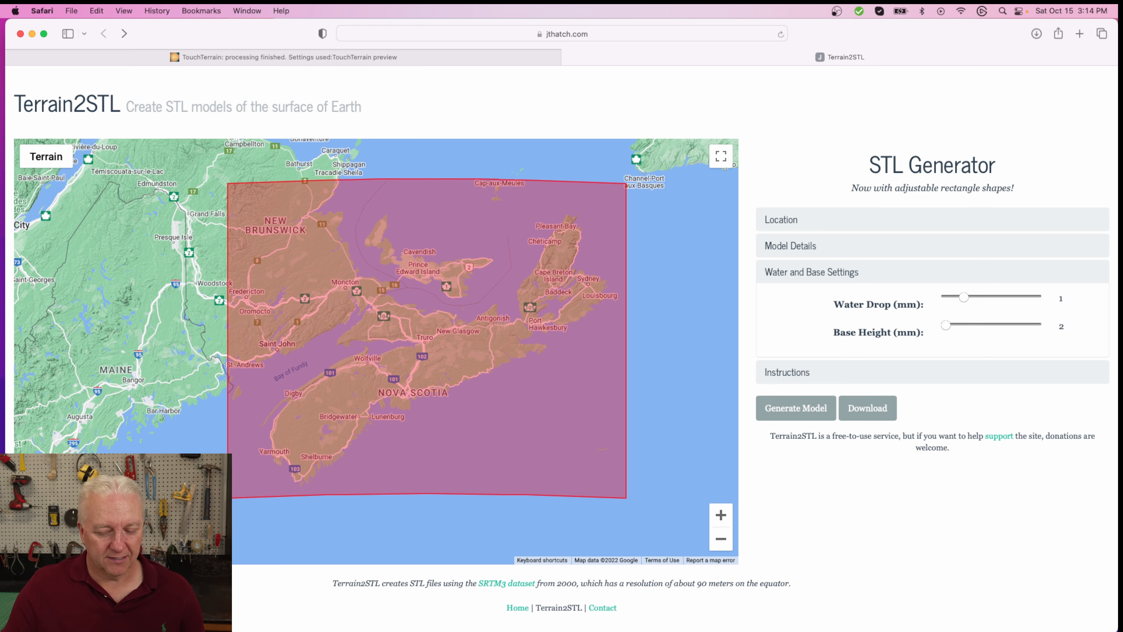
Examine the terrain and coastline of rawmodel-41895.stl in Preview from above and close up, then close it.
key("super+Tab")
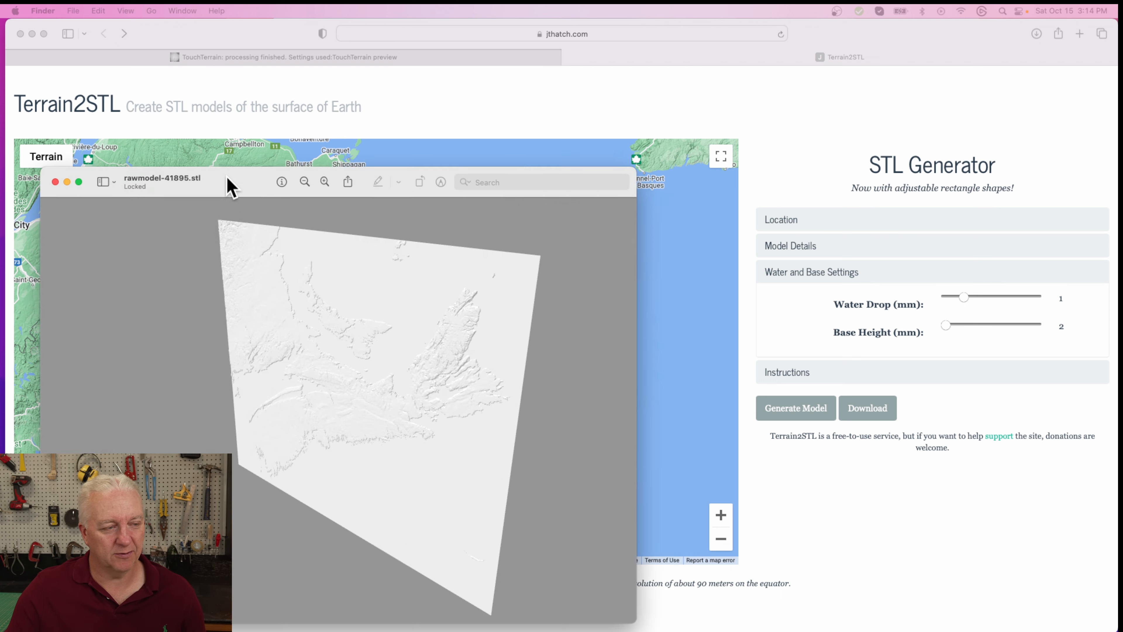
left_click_drag(230, 184, 434, 67)
left_click_drag(446, 177, 514, 178)
left_click_drag(562, 356, 600, 286)
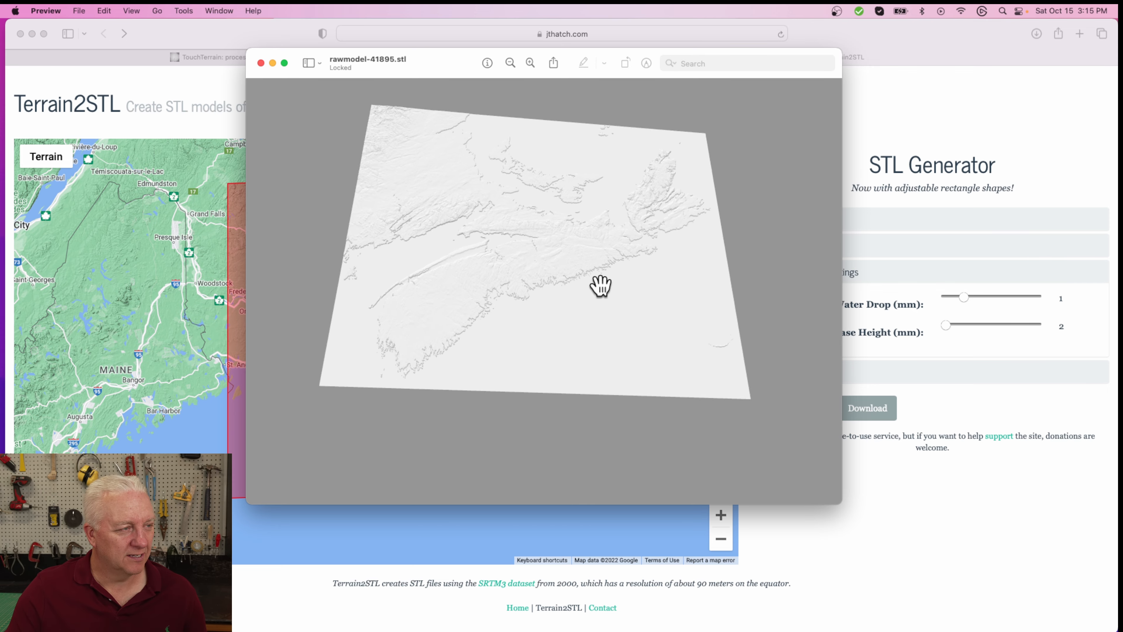
left_click(530, 63)
left_click(530, 63)
left_click_drag(566, 113, 709, 300)
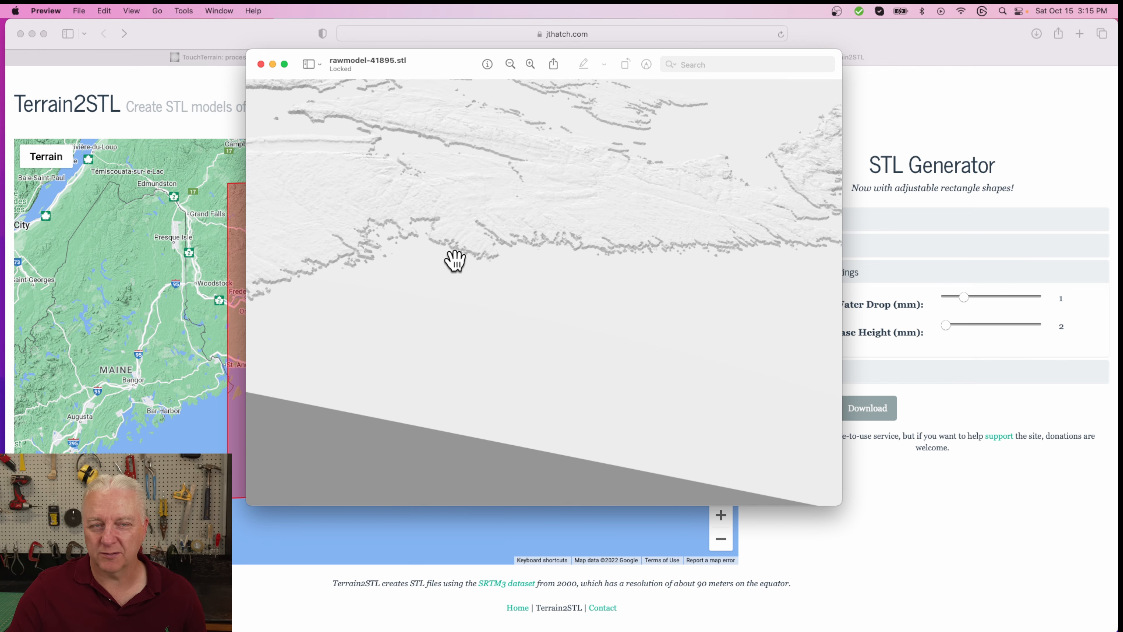
left_click_drag(748, 301, 609, 386)
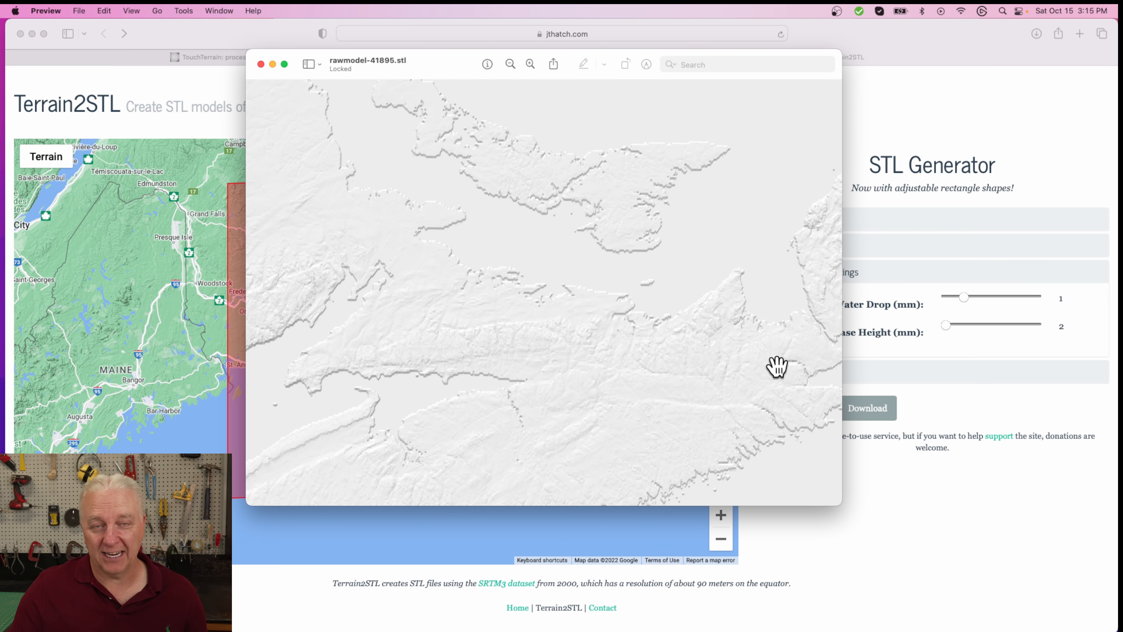
scroll(680, 349, "down", 5)
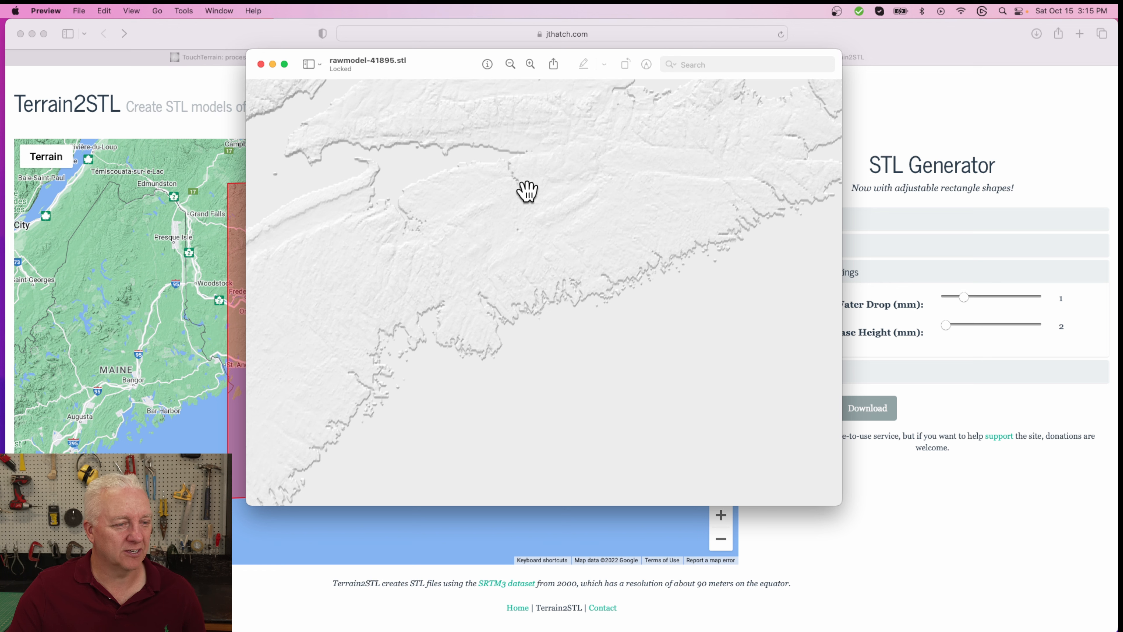
left_click(261, 64)
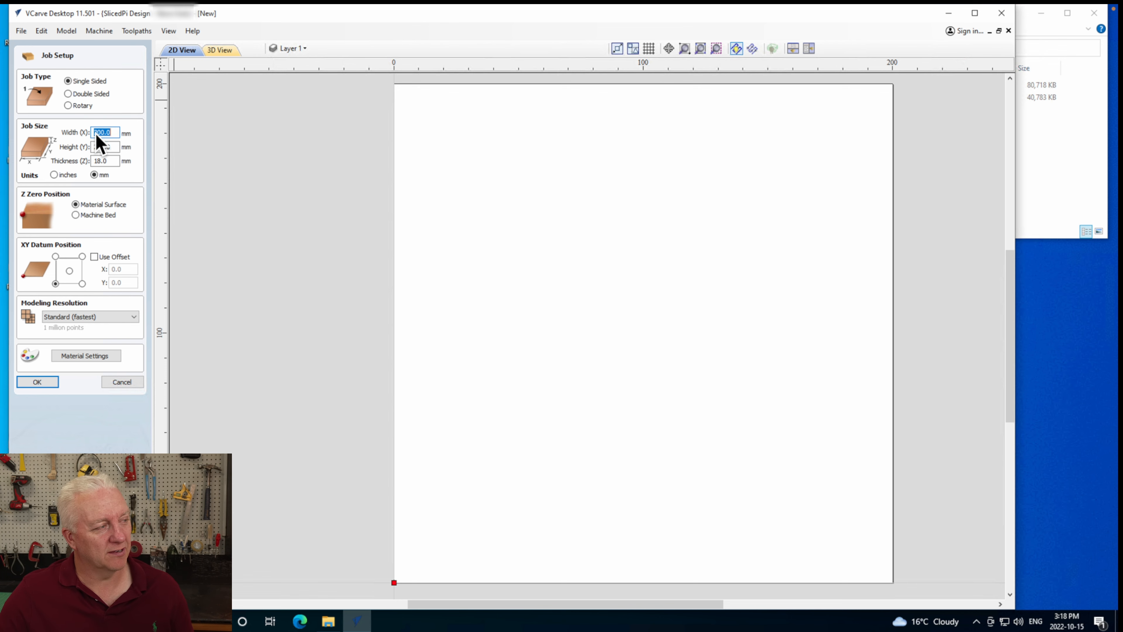
Switch to VCarve Desktop and create the new single-sided job with a material thickness of 24 mm.
left_click(111, 162)
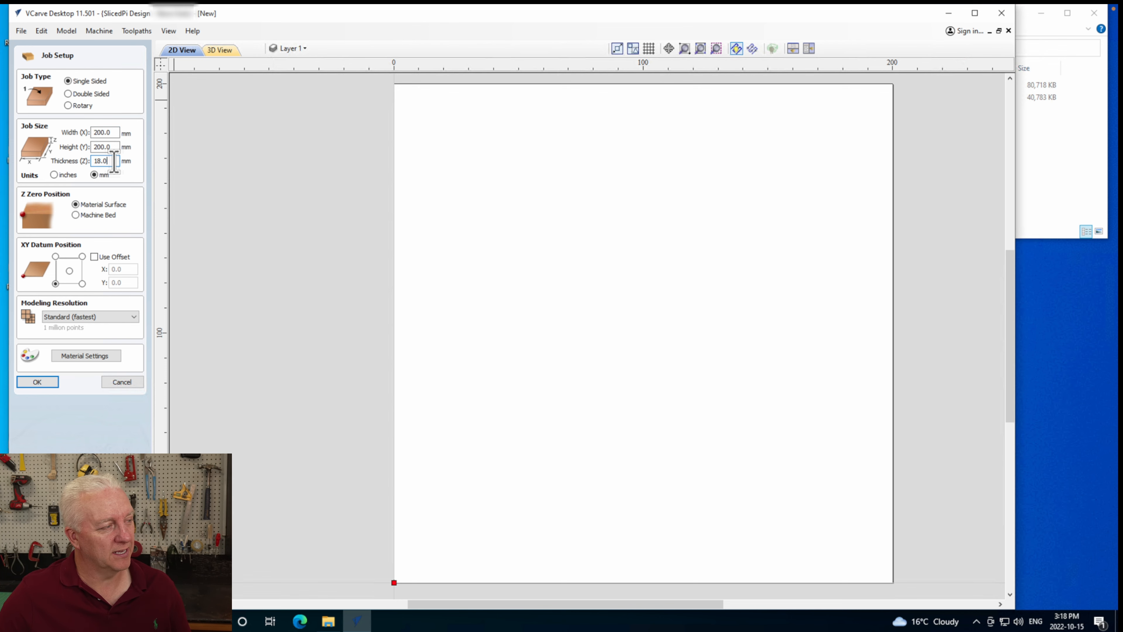
type("24")
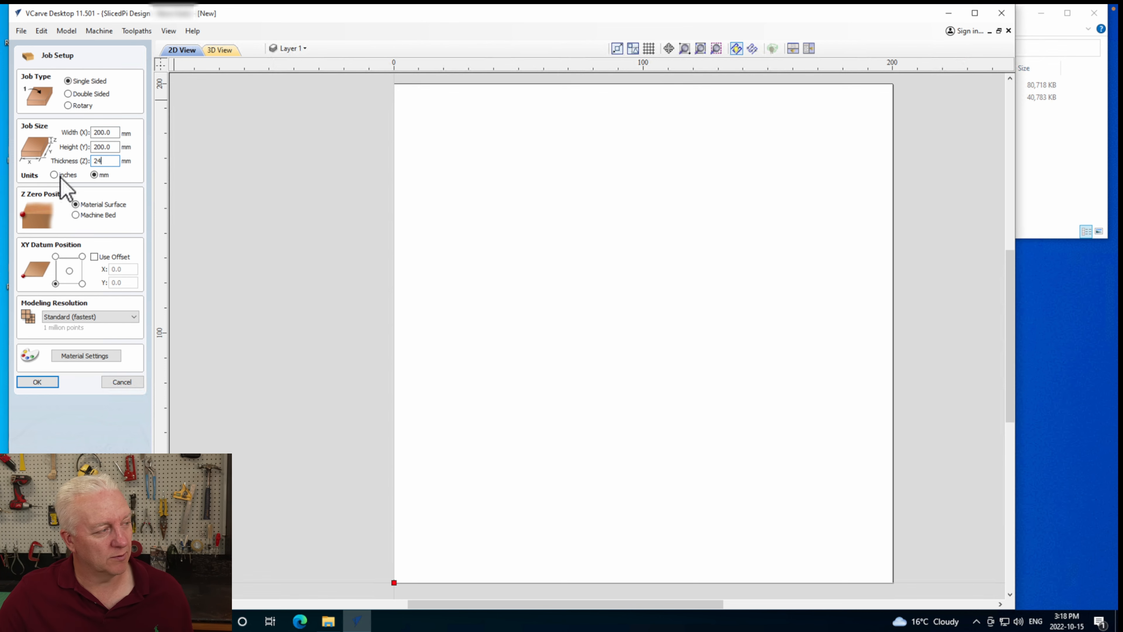
key("Return")
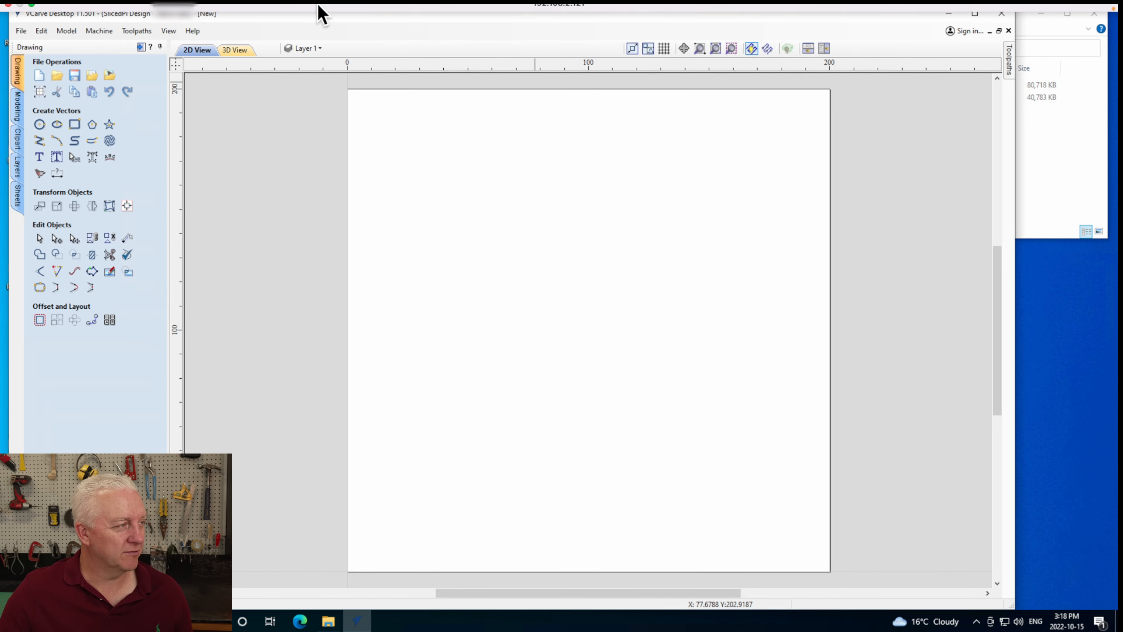
Import the STL file rawmodel-41528 from the desktop's Maps folder as a 3D model.
left_click(21, 31)
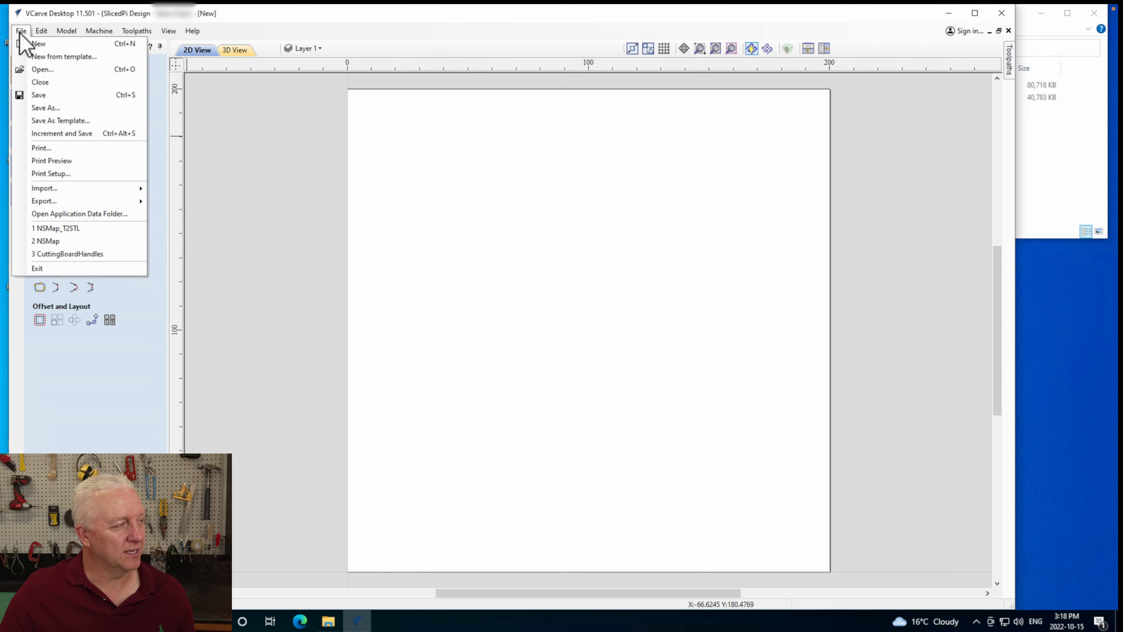
mouse_move(73, 189)
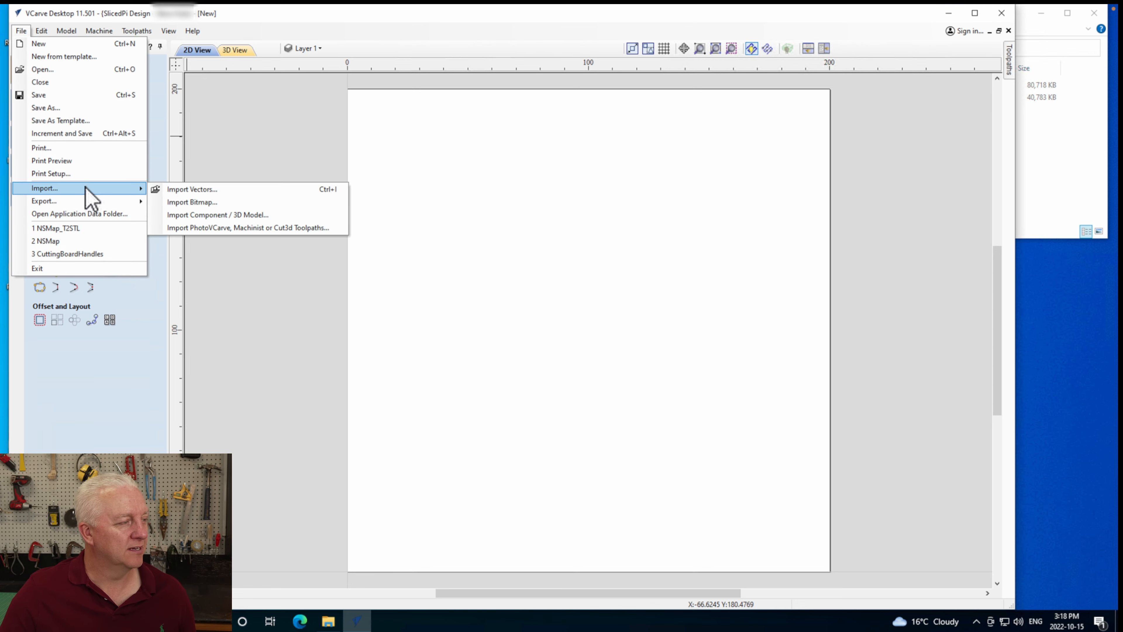
left_click(248, 215)
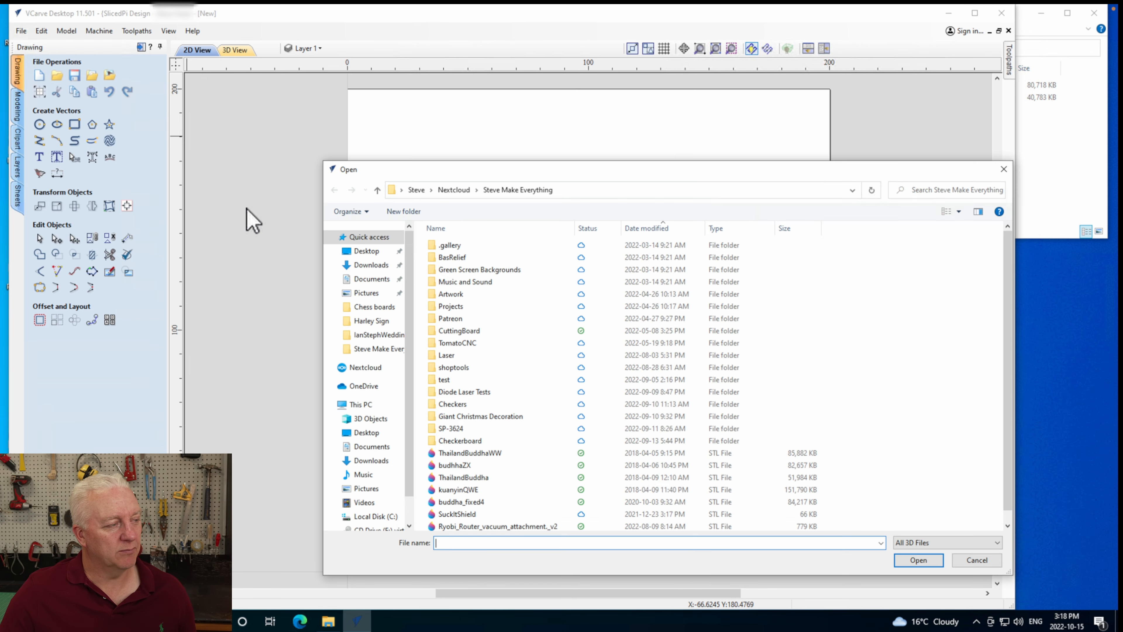
left_click(464, 258)
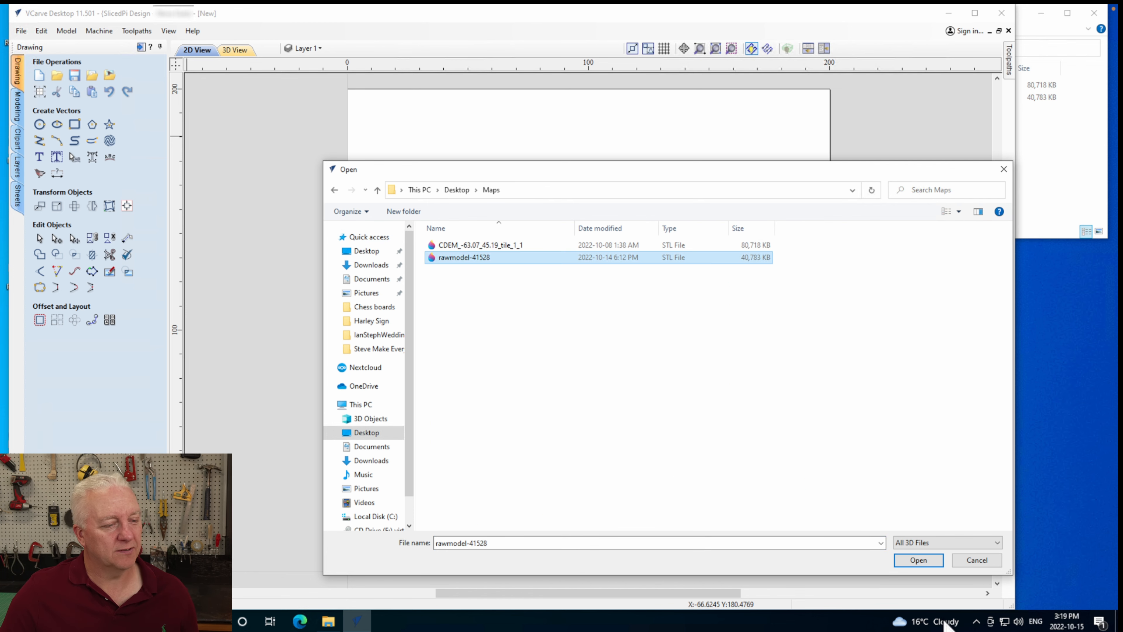
left_click(917, 561)
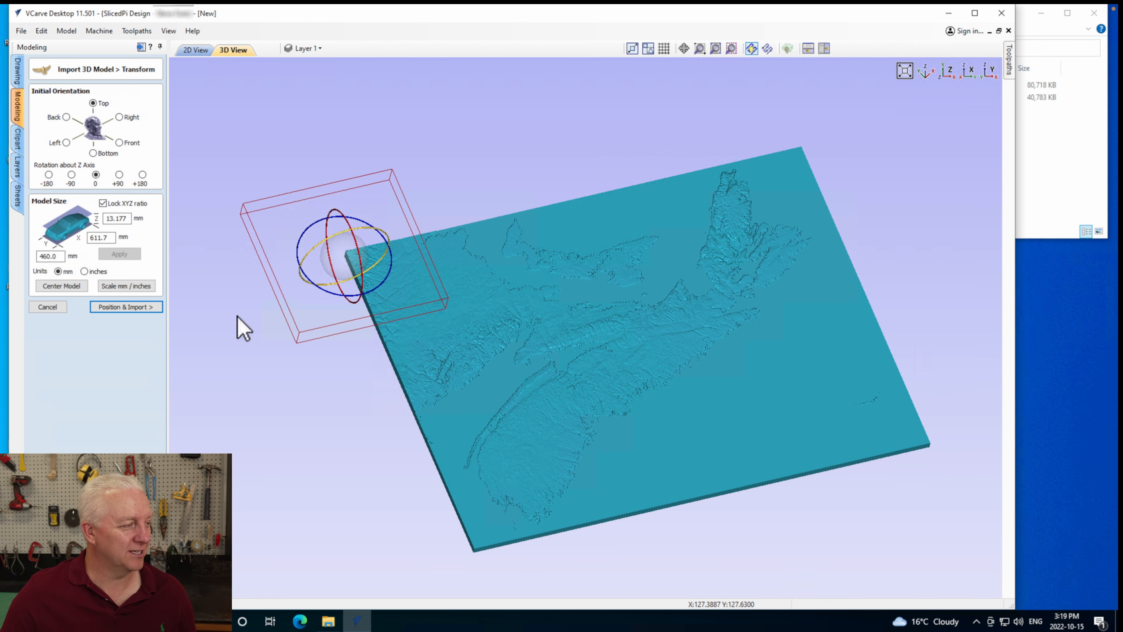
Center the imported terrain model and set its X size to 200 mm with the XYZ ratio locked.
left_click(64, 285)
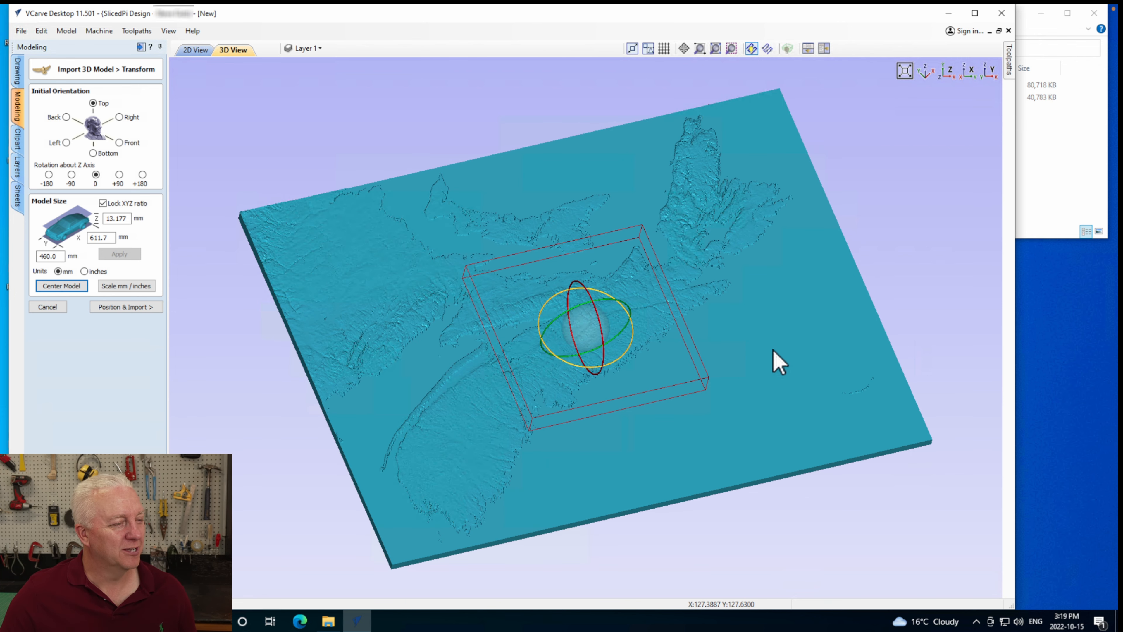
double_click(109, 238)
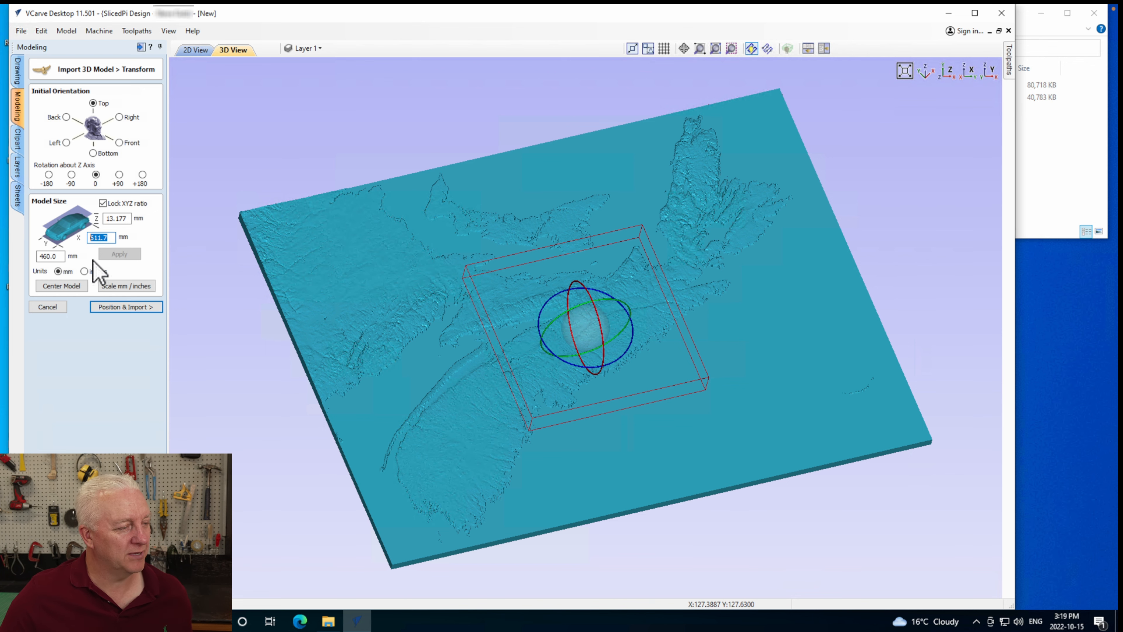
type("200")
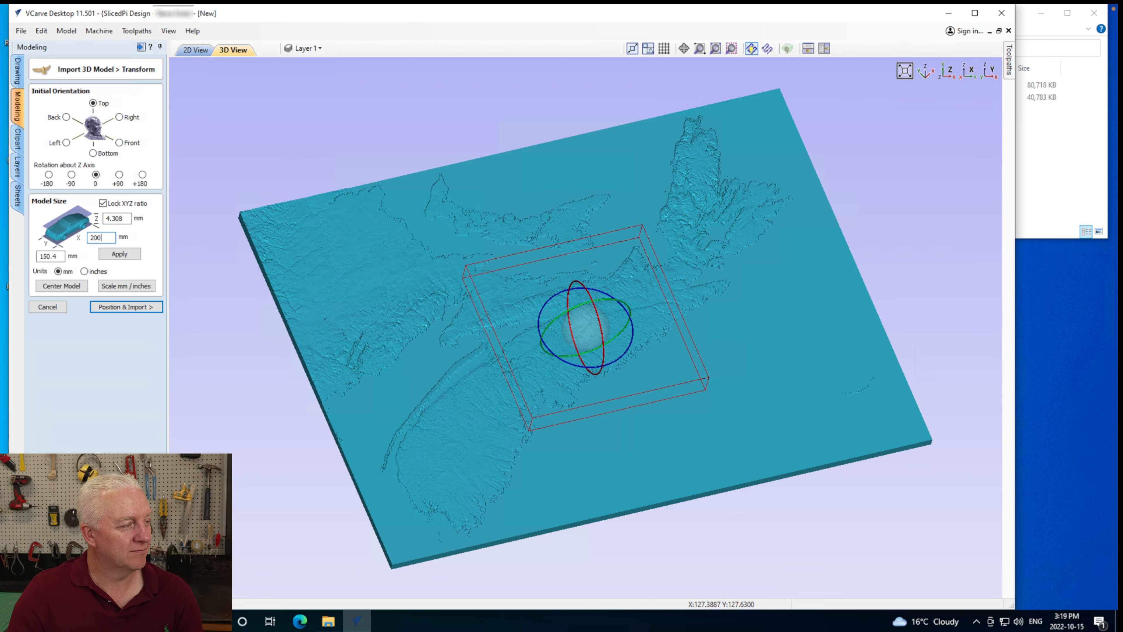
key("Return")
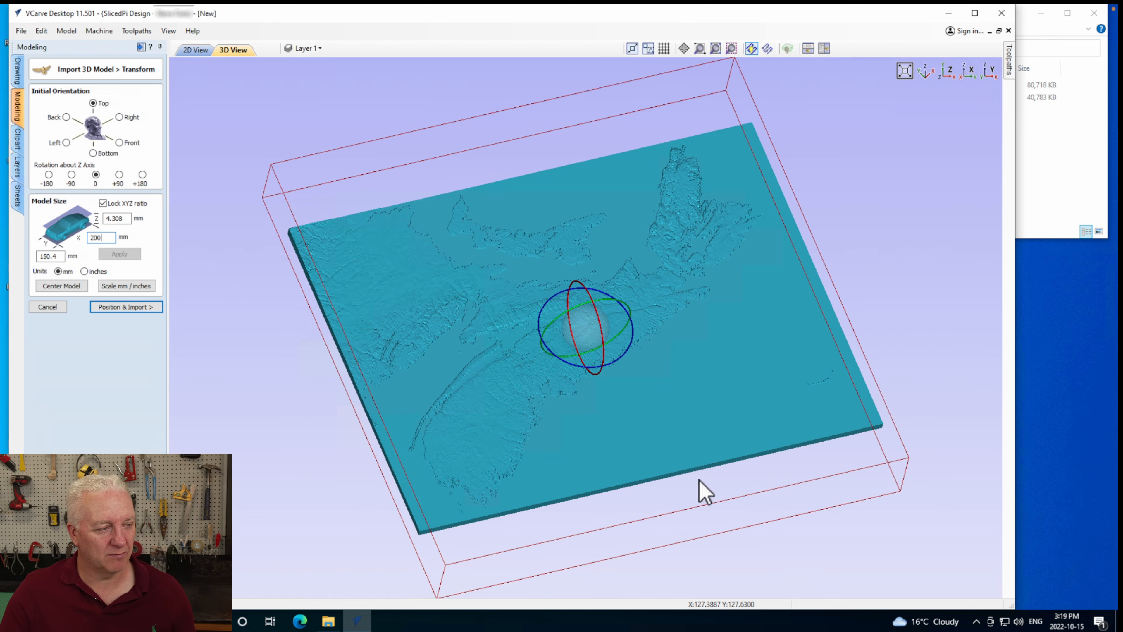
Set the terrain model's Z height to 12 mm with the XYZ ratio locked and proceed to positioning.
left_click_drag(609, 495, 303, 334)
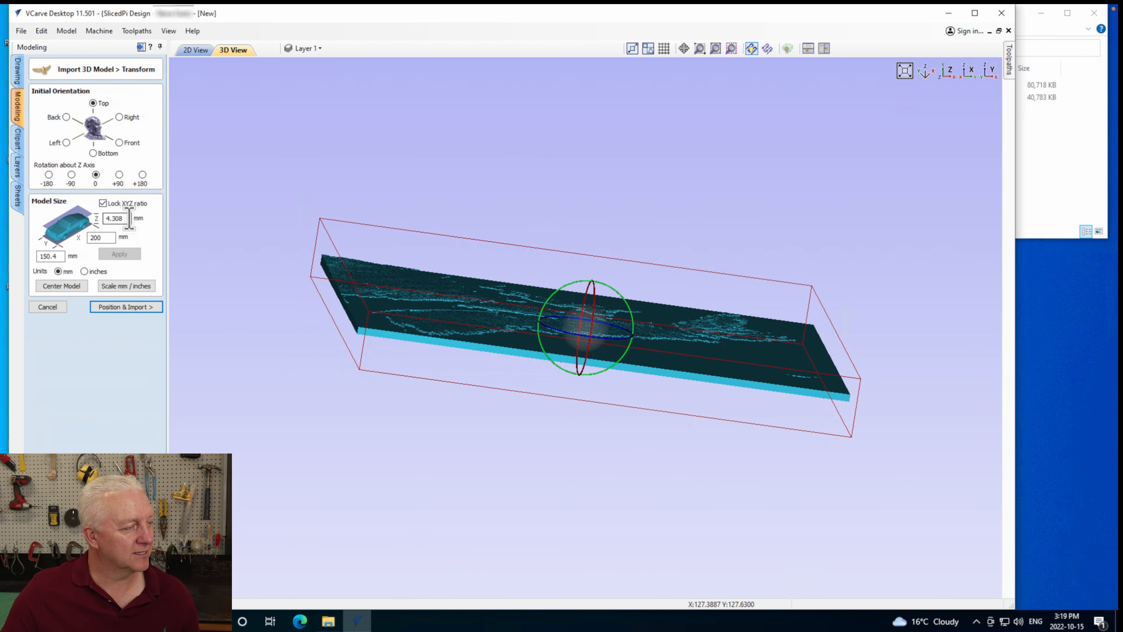
double_click(116, 218)
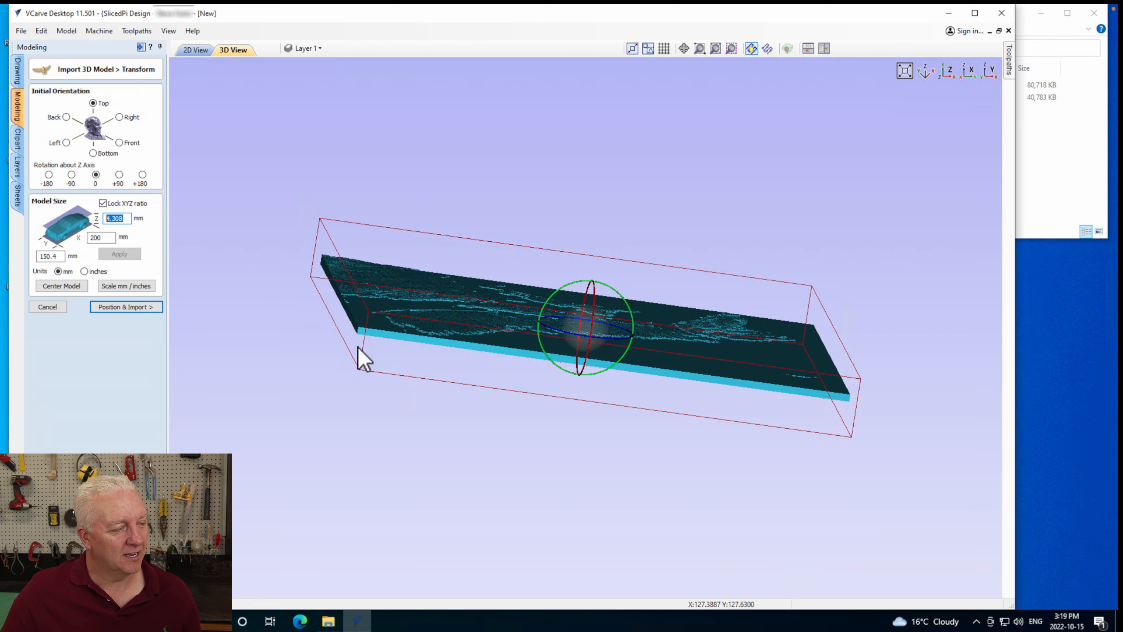
left_click_drag(359, 359, 316, 297)
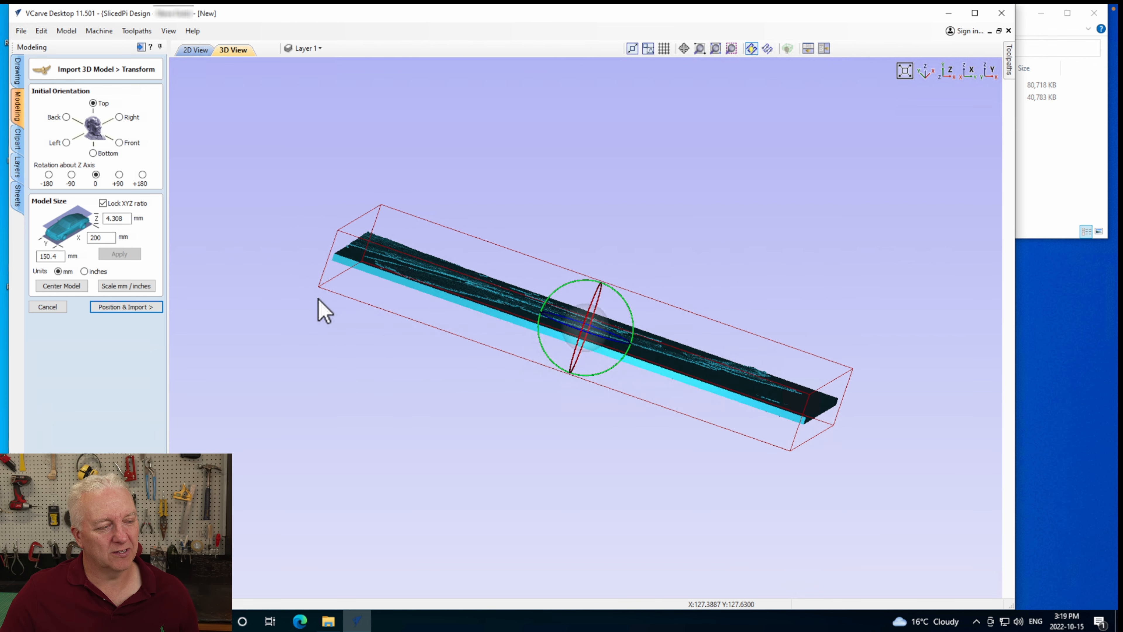
left_click_drag(873, 387, 877, 363)
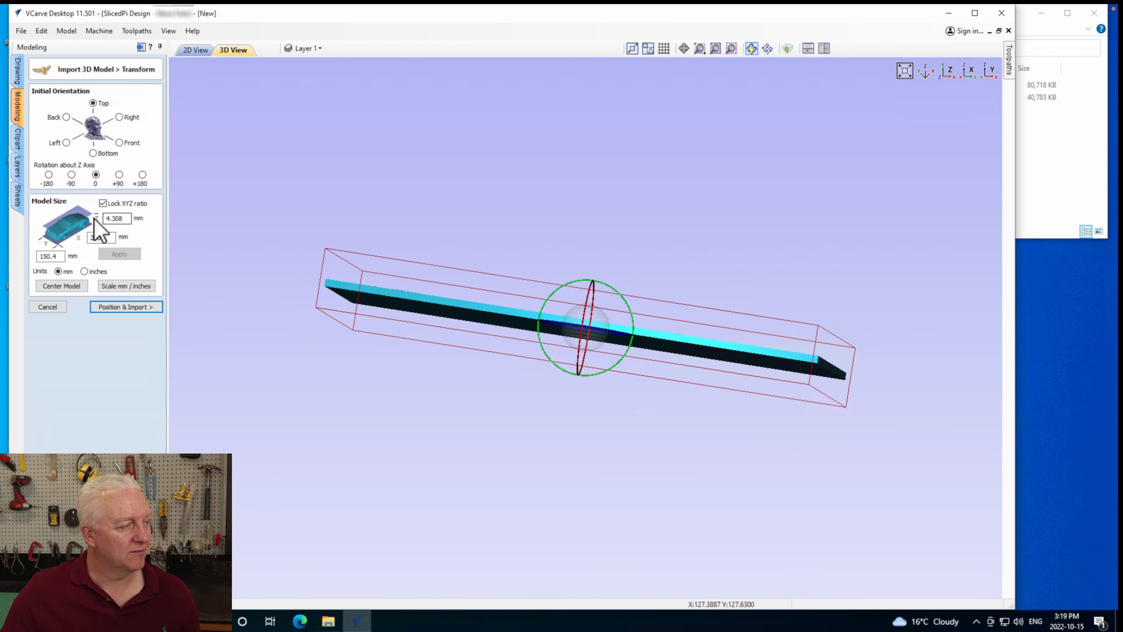
left_click_drag(127, 220, 36, 220)
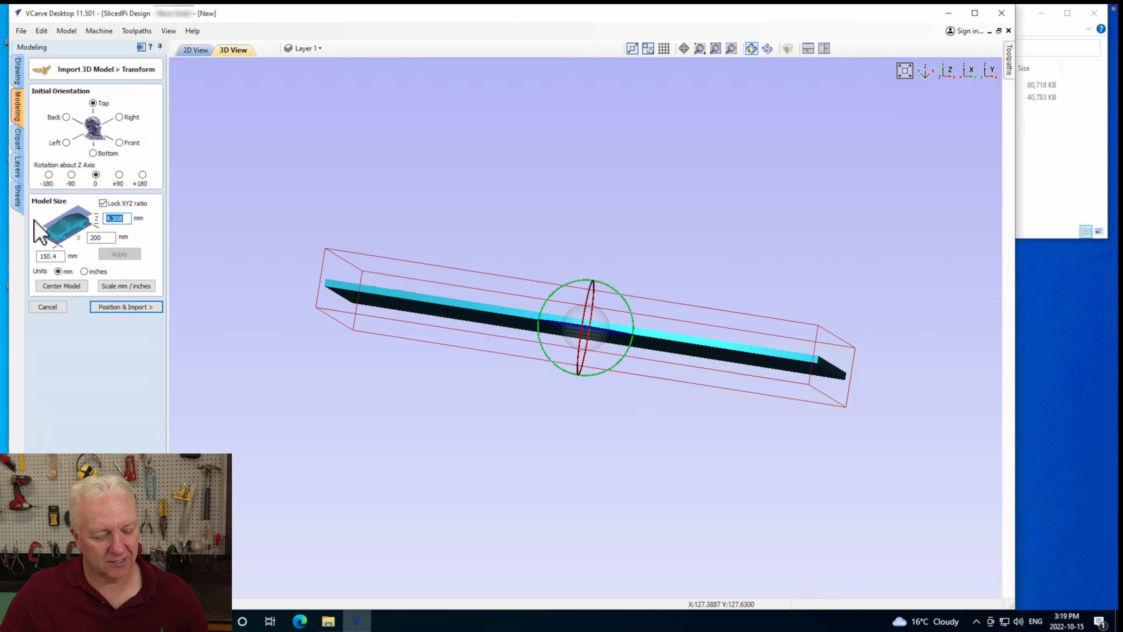
type("12")
left_click(114, 237)
Set the model's depth below top to 12.0 mm relative to the modeling plane and import it.
left_click_drag(414, 334, 453, 379)
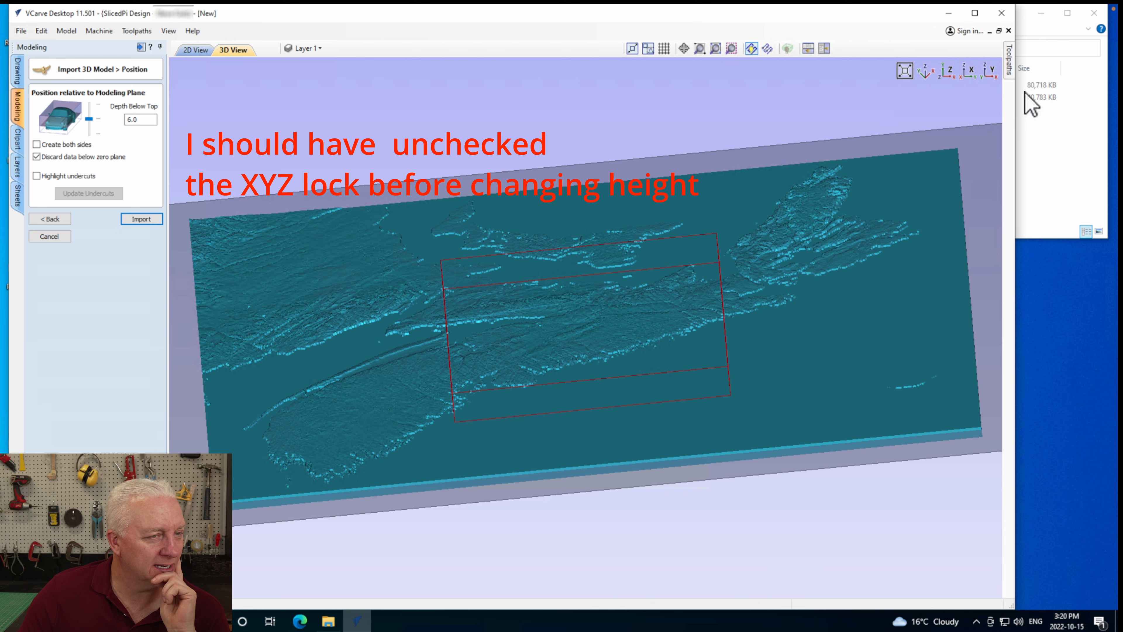
left_click_drag(890, 178, 753, 323)
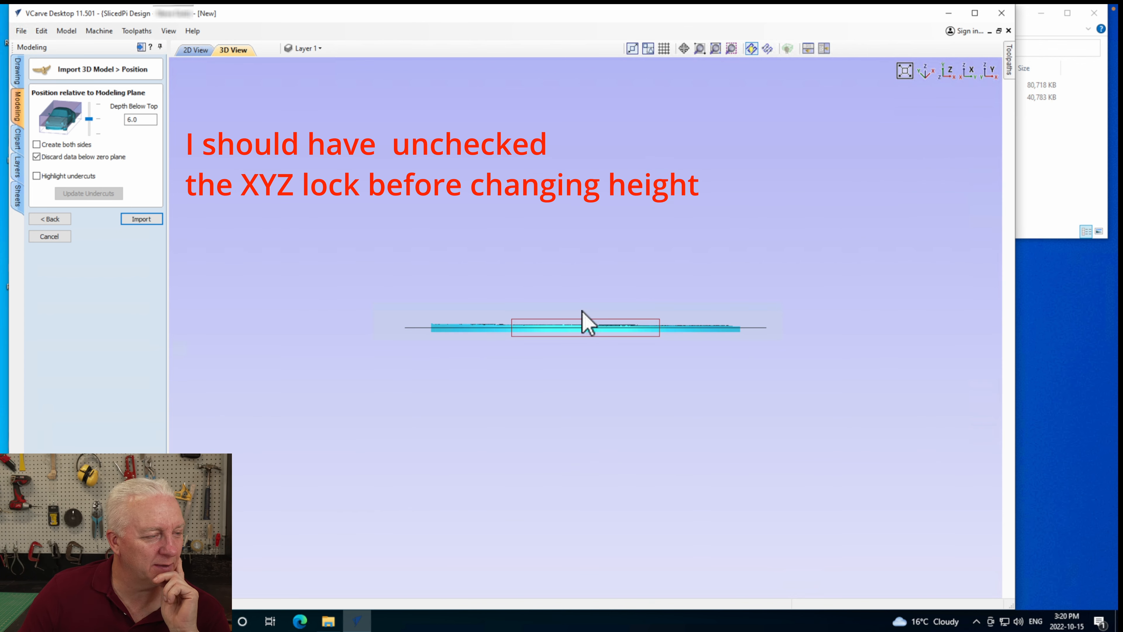
scroll(582, 317, "down", 4)
scroll(583, 318, "up", 5)
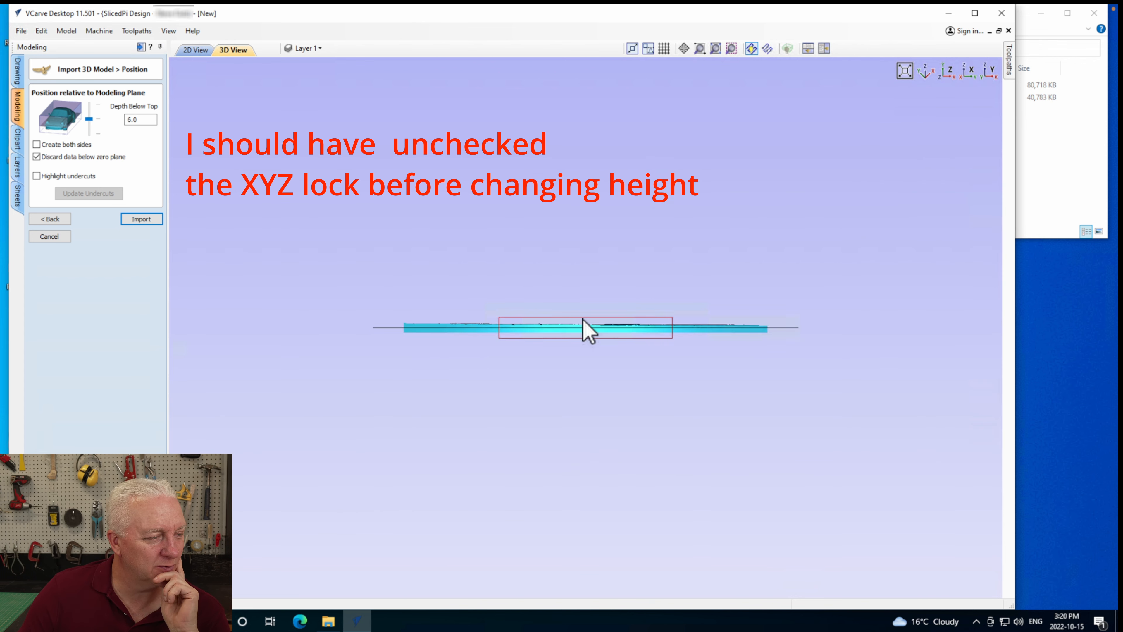
scroll(579, 327, "up", 3)
scroll(541, 314, "down", 2)
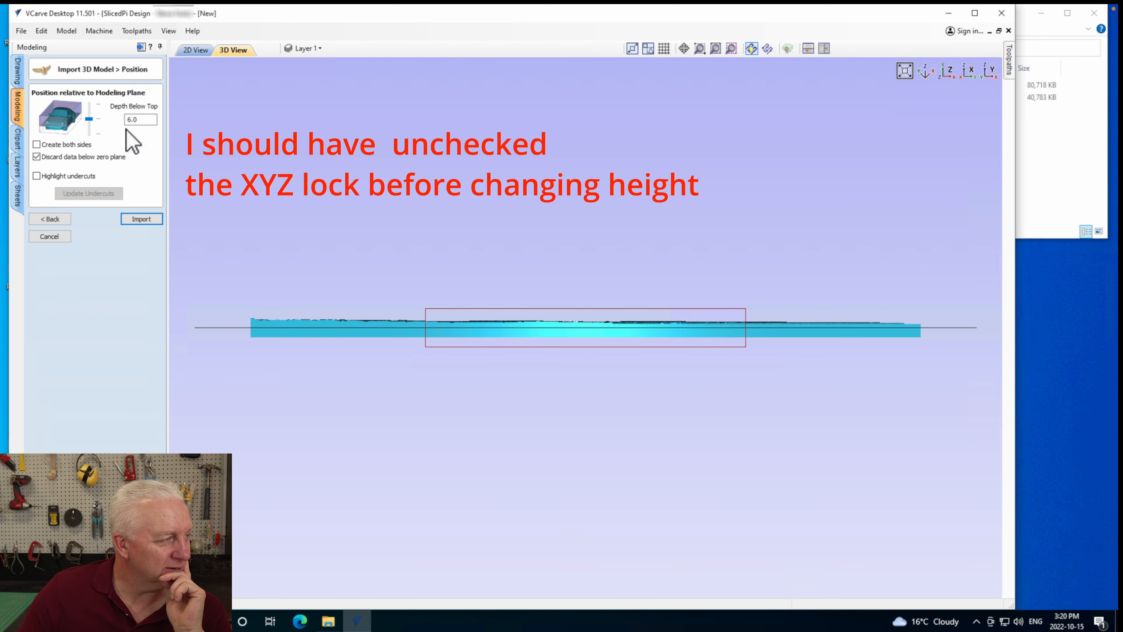
left_click_drag(87, 118, 85, 137)
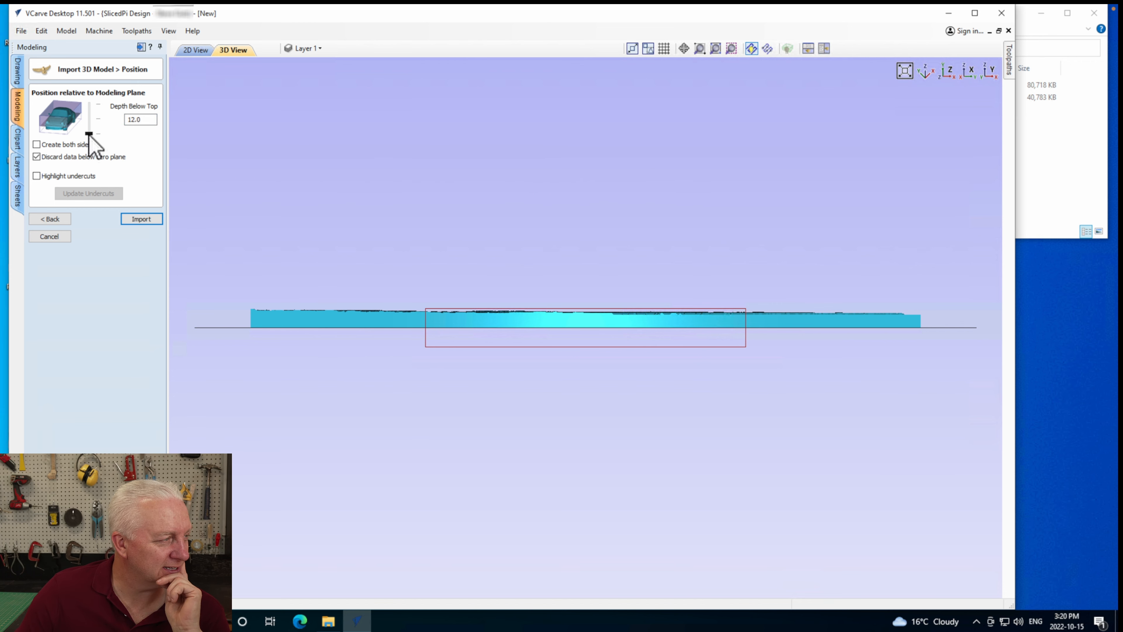
left_click_drag(90, 134, 89, 133)
left_click(142, 220)
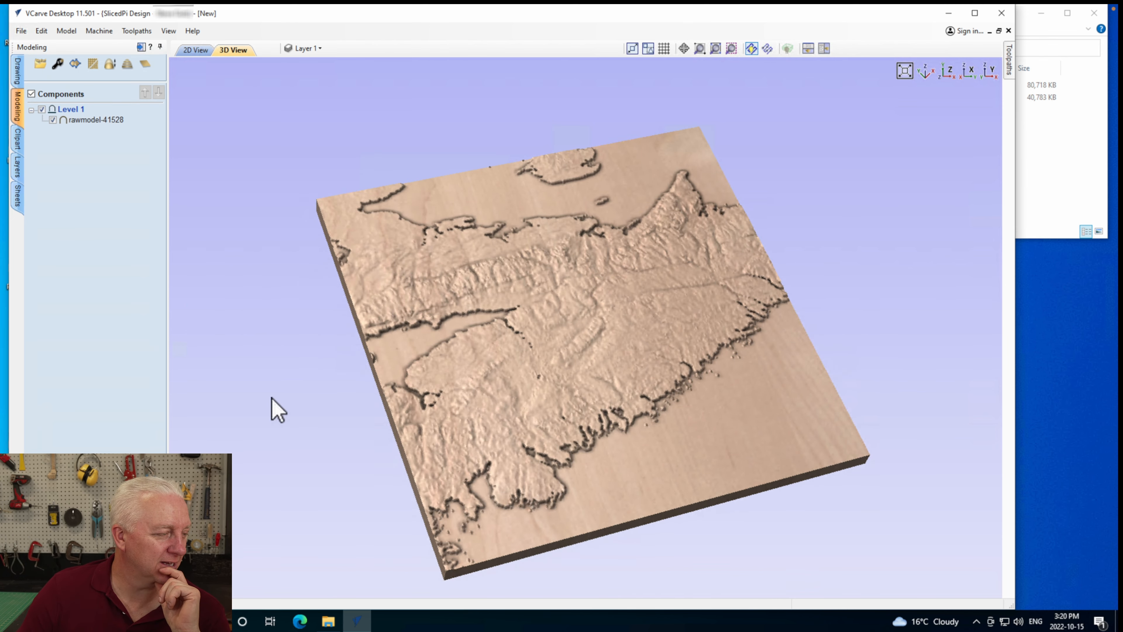
Show the whole terrain component in the 2D view and select it for resizing from its lower-right corner.
left_click(196, 49)
scroll(634, 319, "down", 5)
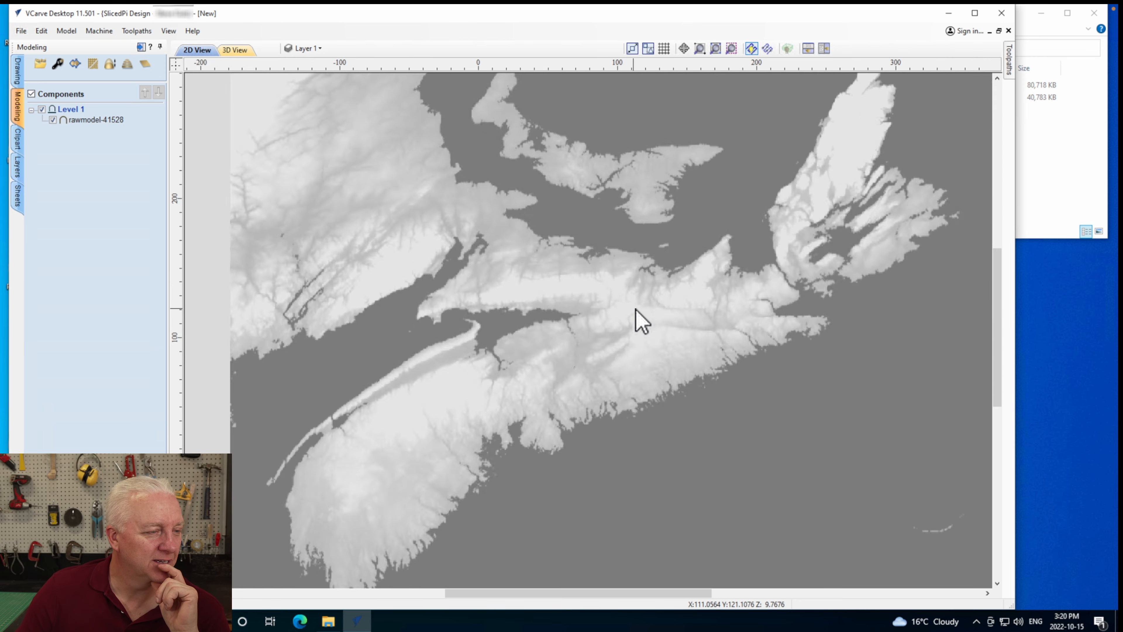
left_click(664, 382)
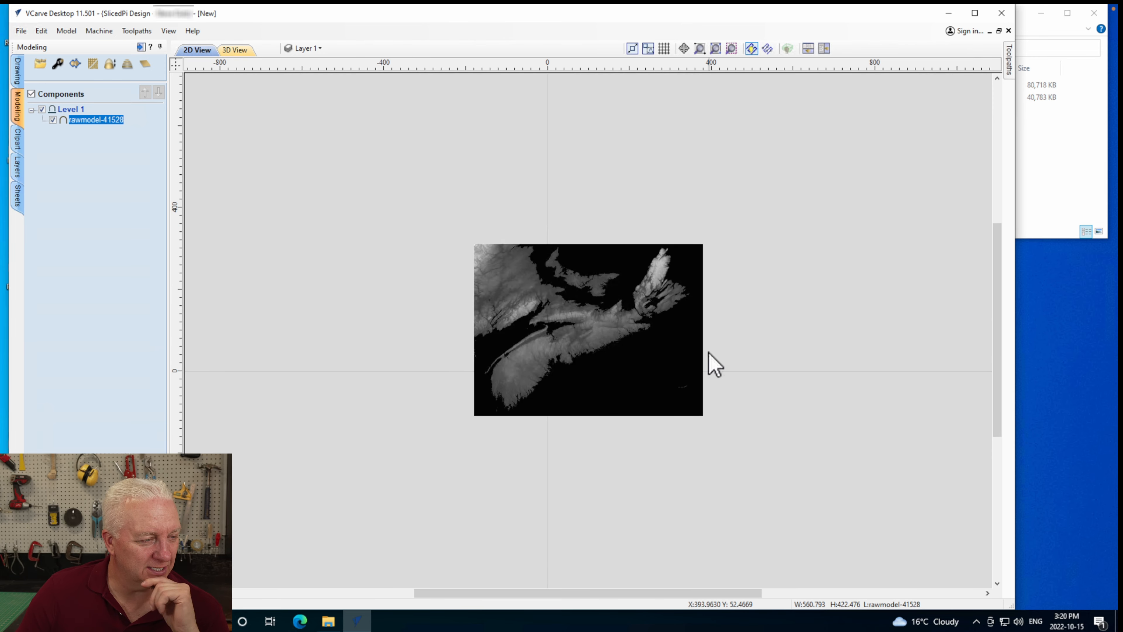
left_click(684, 402)
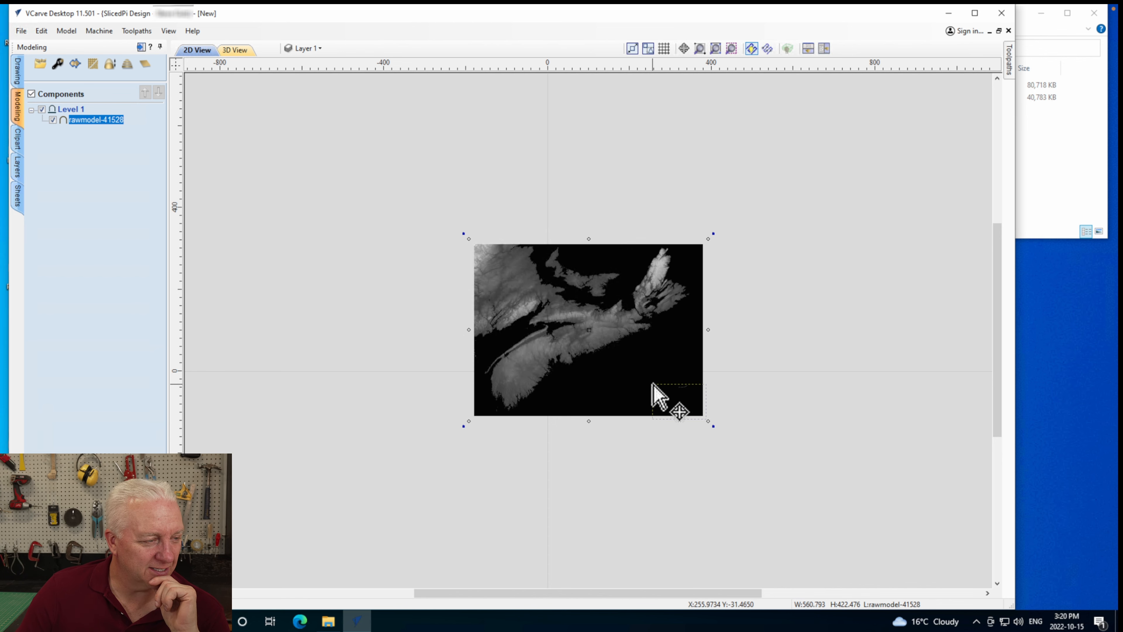
left_click(709, 415)
left_click(701, 414)
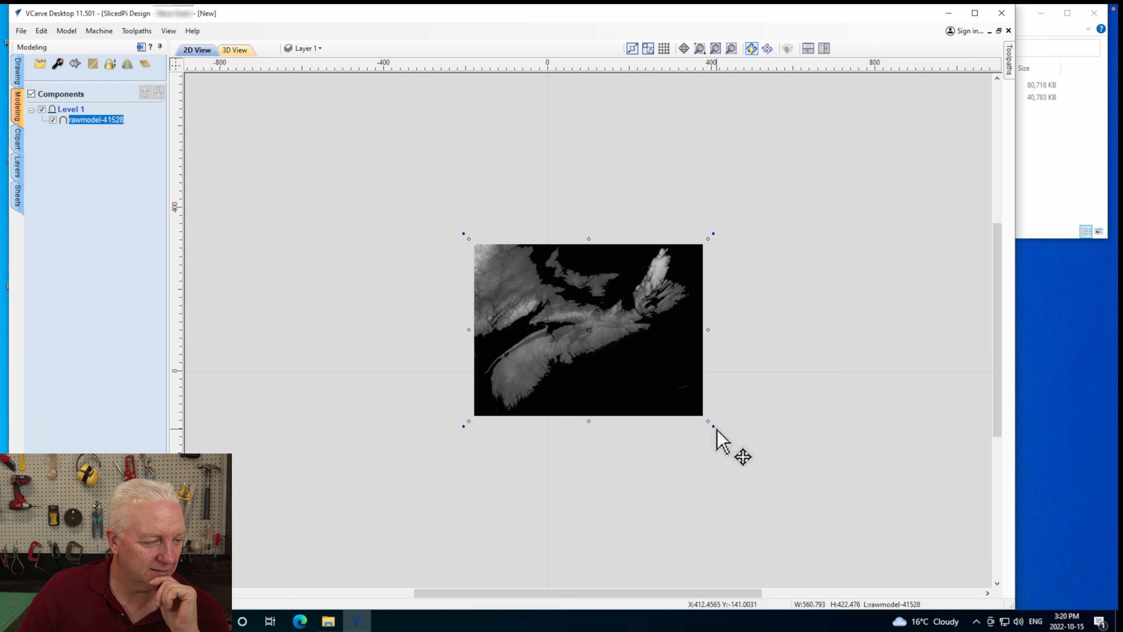
left_click(709, 421)
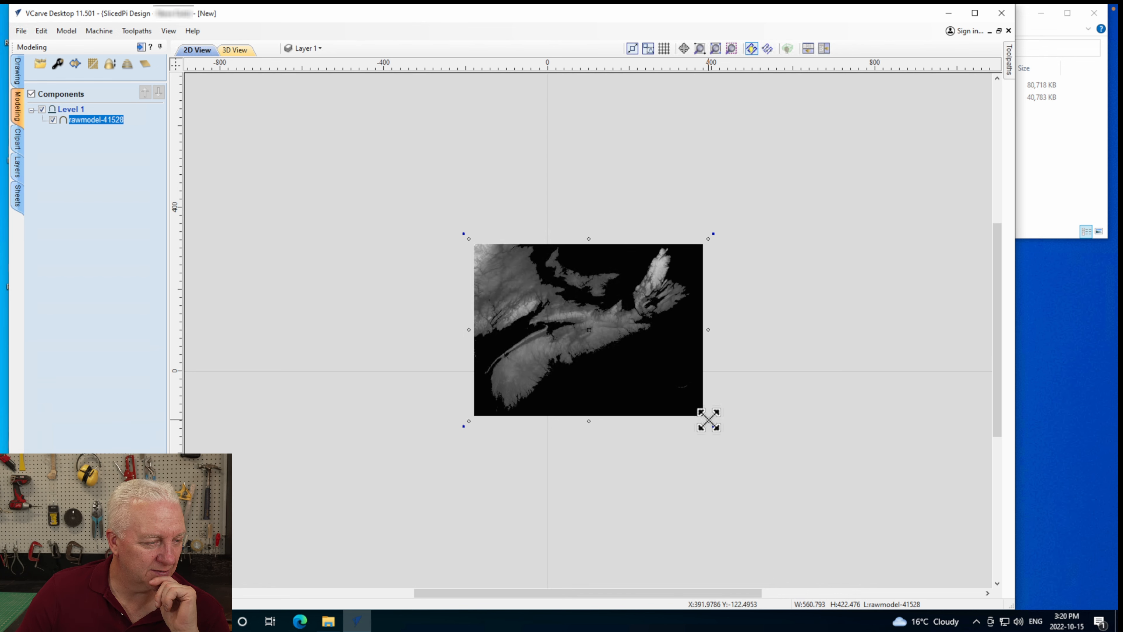